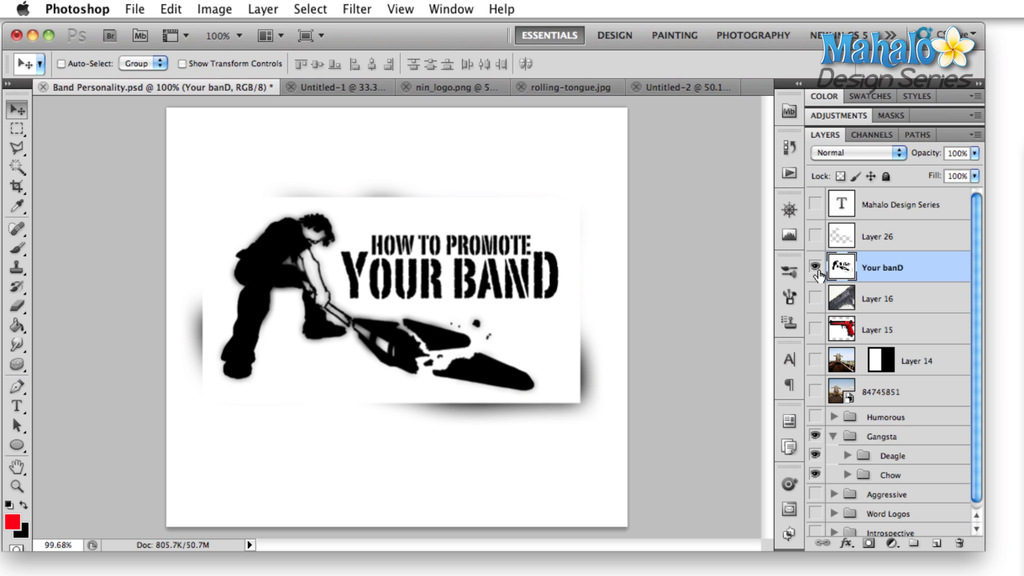
Step: Toggle the Your banD layer, then drag the Chrome window across Photoshop
left_click(816, 267)
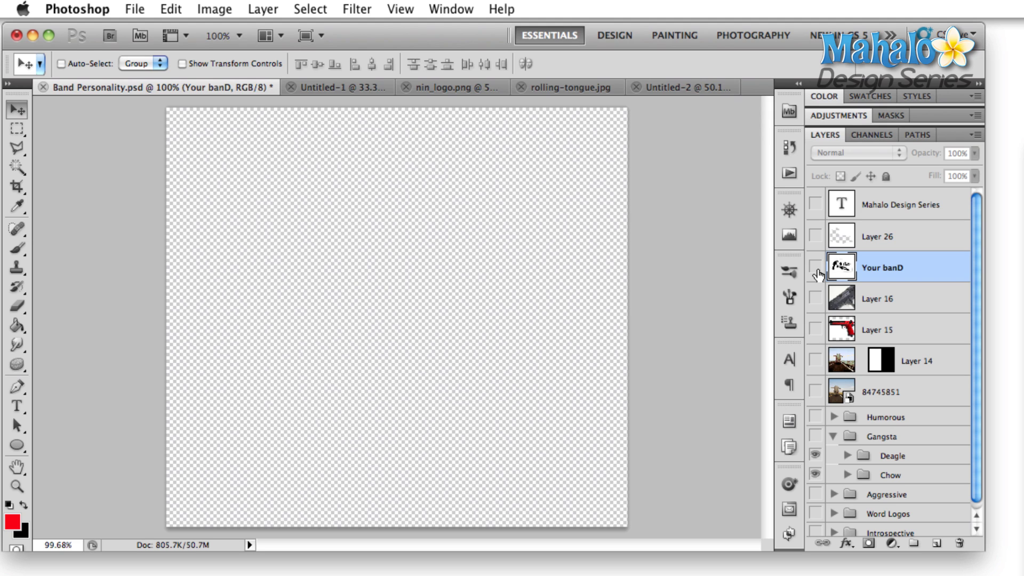
left_click(816, 266)
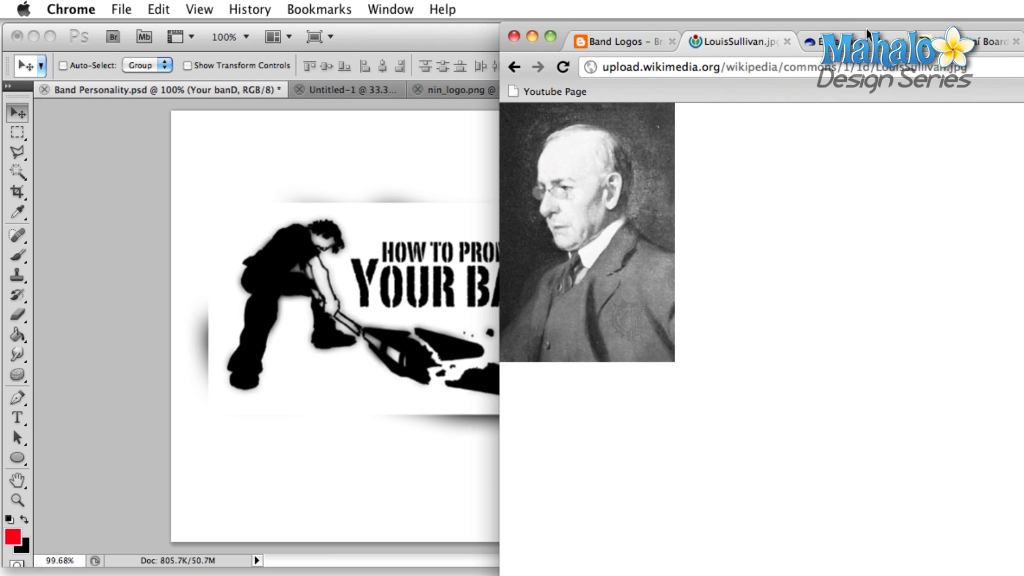
left_click_drag(867, 33, 426, 34)
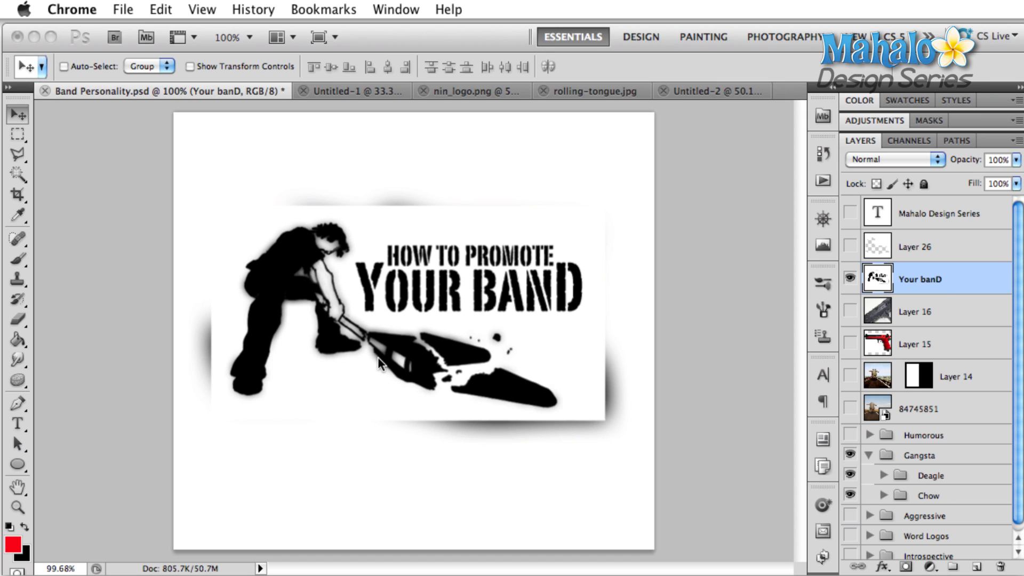
Step: Bring Photoshop back in front of Chrome with the band logo document showing
left_click(848, 286)
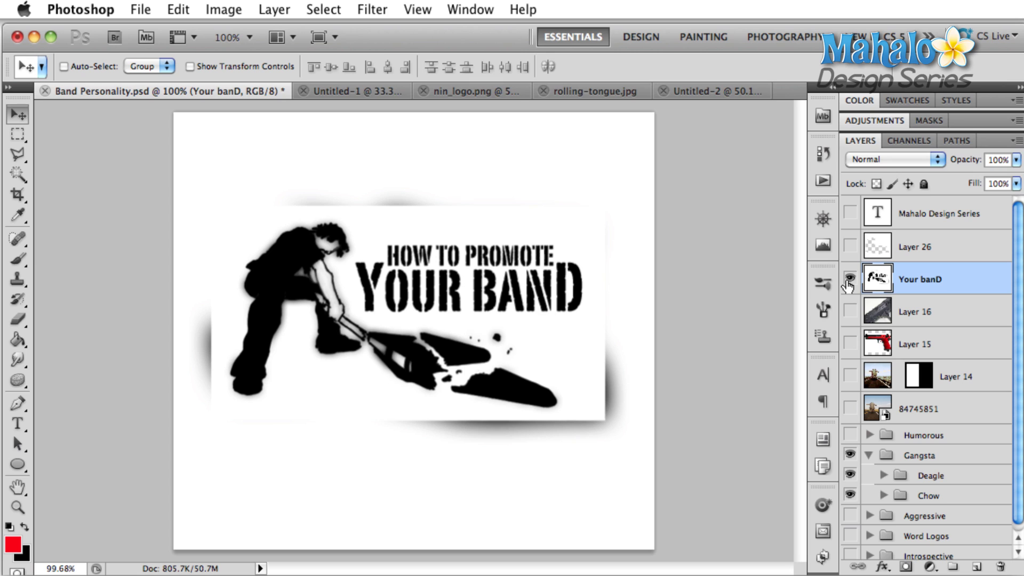
Step: Hide the Your banD layer to reveal the blue gun artwork beneath
left_click(848, 283)
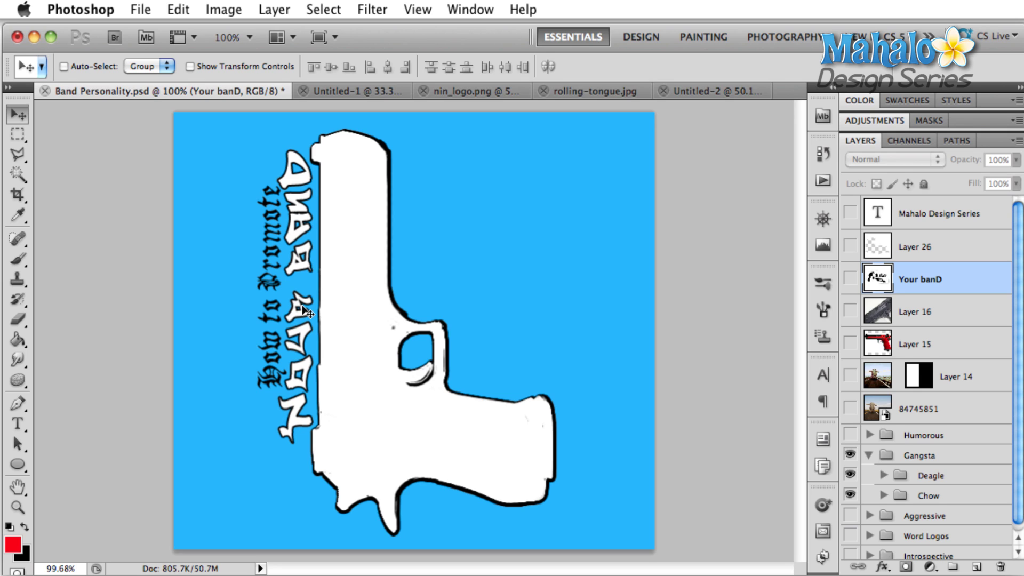
scroll(870, 392, "down", 1)
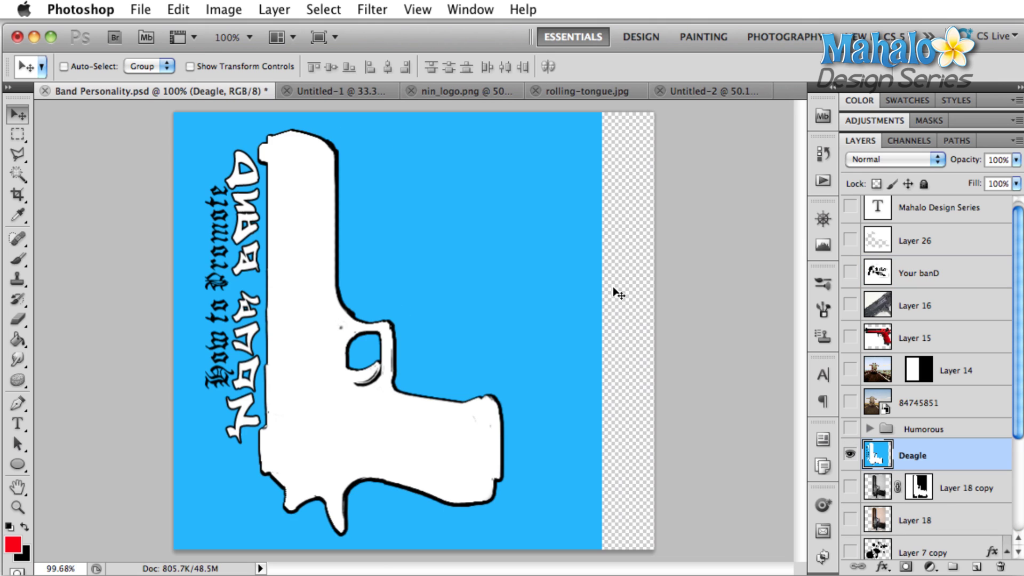
Step: Nudge the gun artwork left and marquee the blue strip near the right edge
key("super+alt+z")
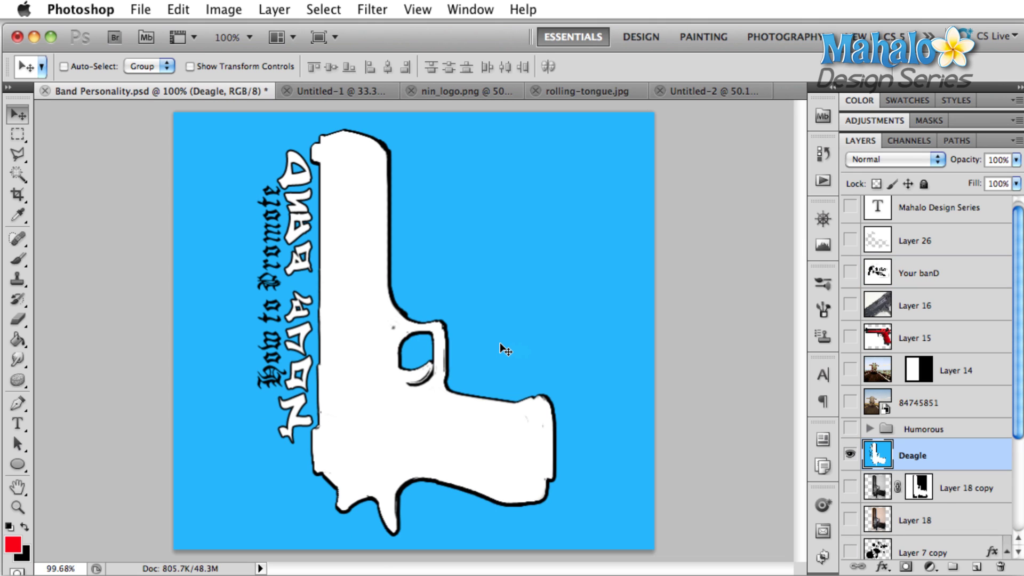
key("super+alt+z")
key("m")
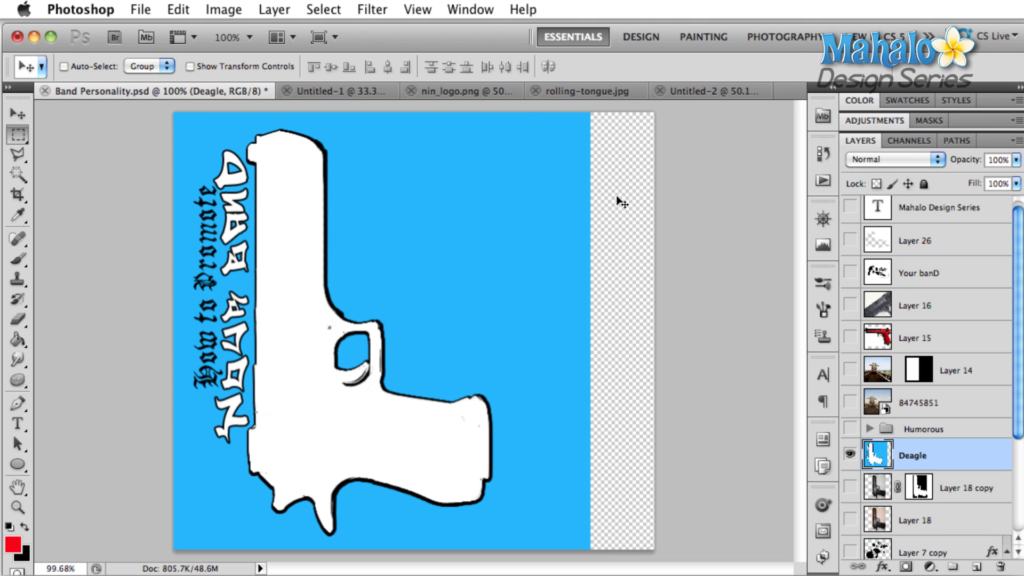
left_click_drag(523, 110, 601, 548)
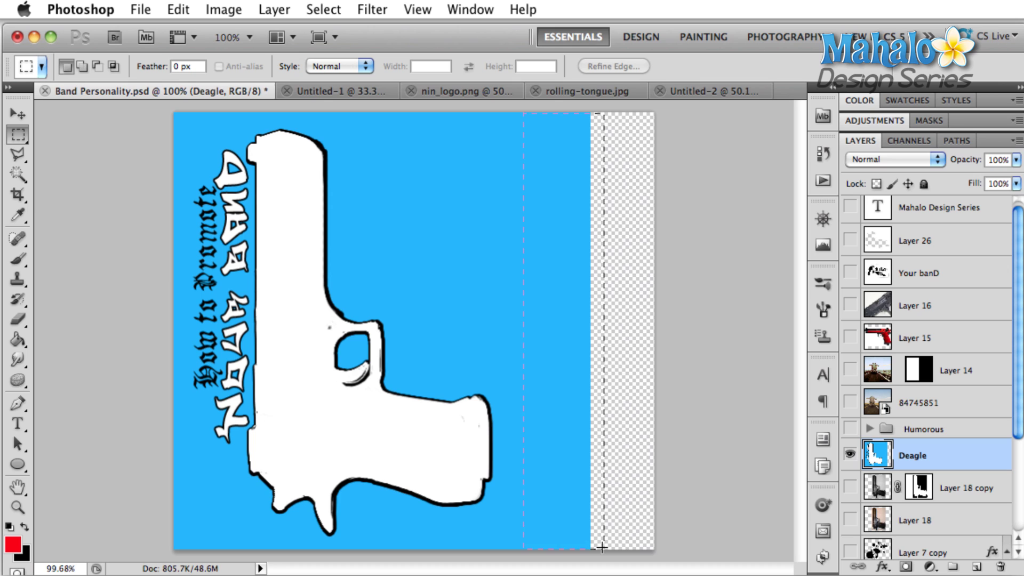
left_click(592, 548)
Step: Stretch the blue strip to the canvas's right edge and extend the red bottom line
key("ctrl+z")
key("ctrl+t")
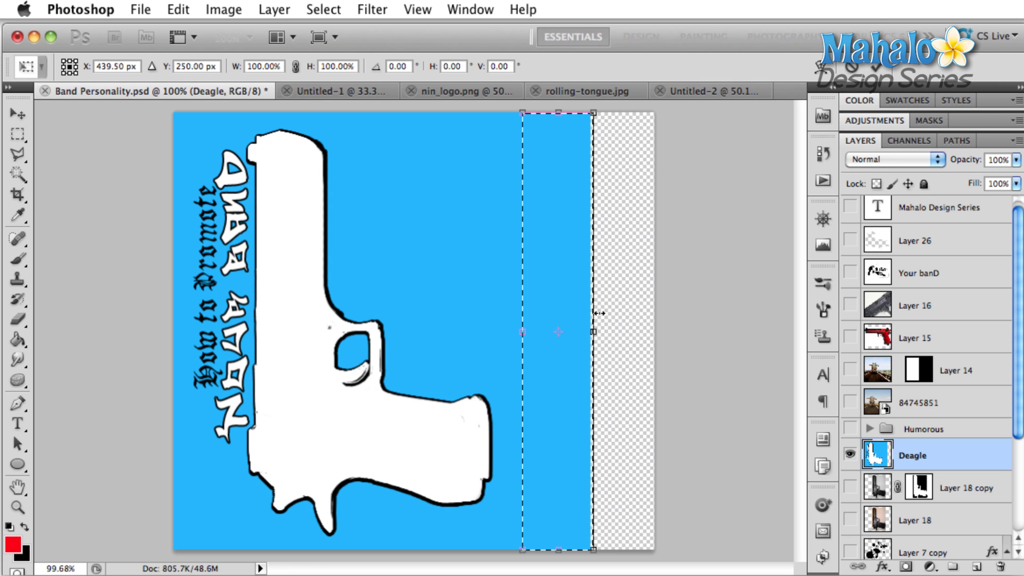
left_click_drag(592, 332, 748, 342)
key("Return")
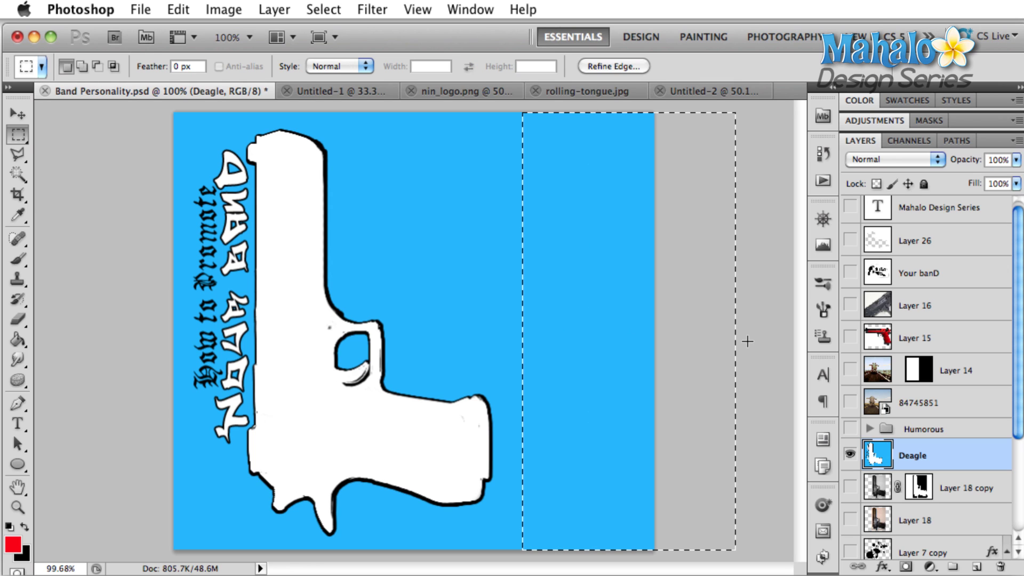
left_click(532, 393)
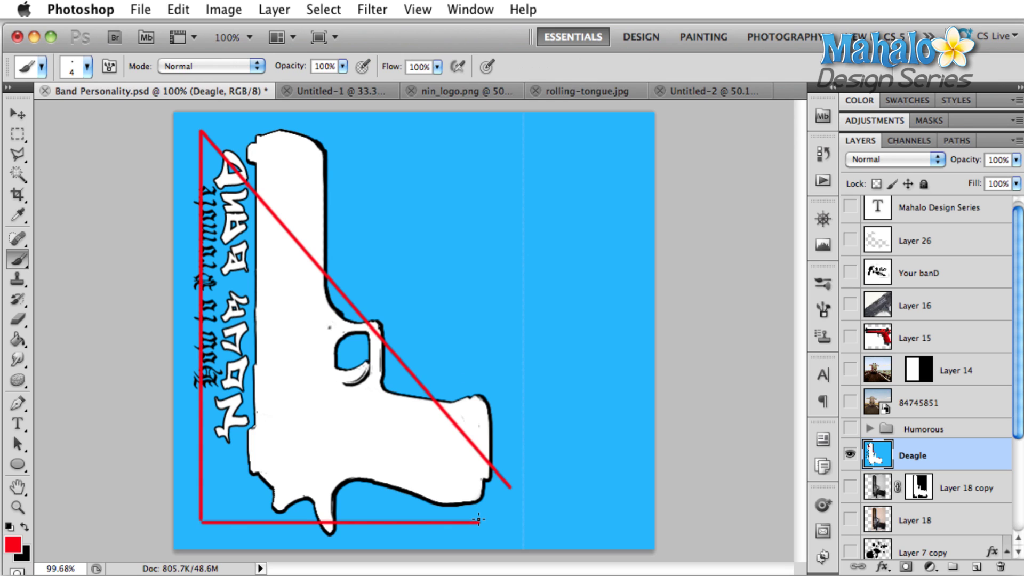
left_click(550, 521, "shift")
Step: Paint red strokes across the gun and around its grip
mouse_move(192, 419)
left_mouse_down()
mouse_move(473, 413)
mouse_move(258, 513)
mouse_move(176, 470)
left_mouse_up()
left_click_drag(182, 428, 426, 433)
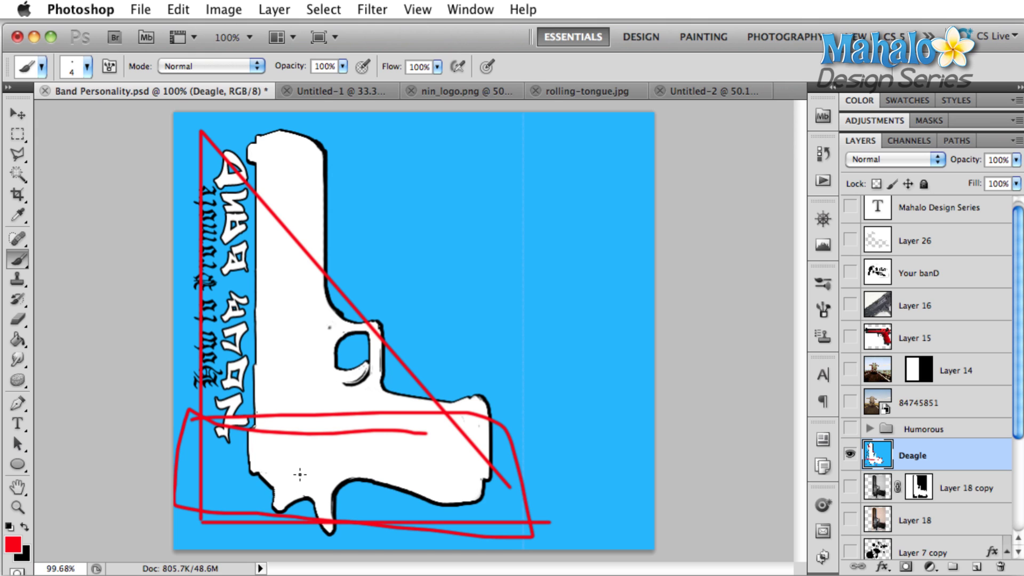
key("ctrl+t")
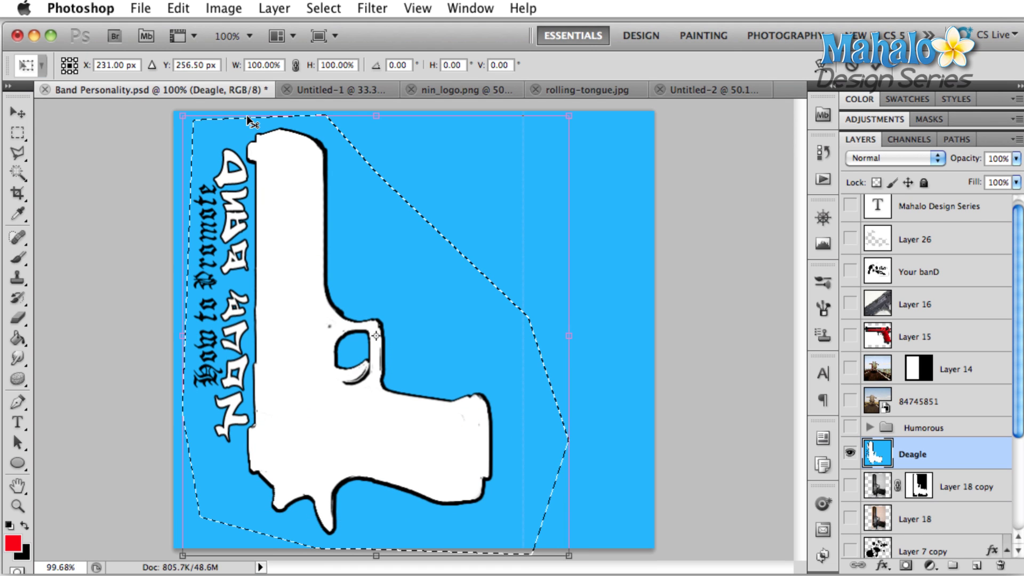
Step: Rotate the gun artwork to a diagonal and apply the transform
left_click_drag(250, 122, 517, 372)
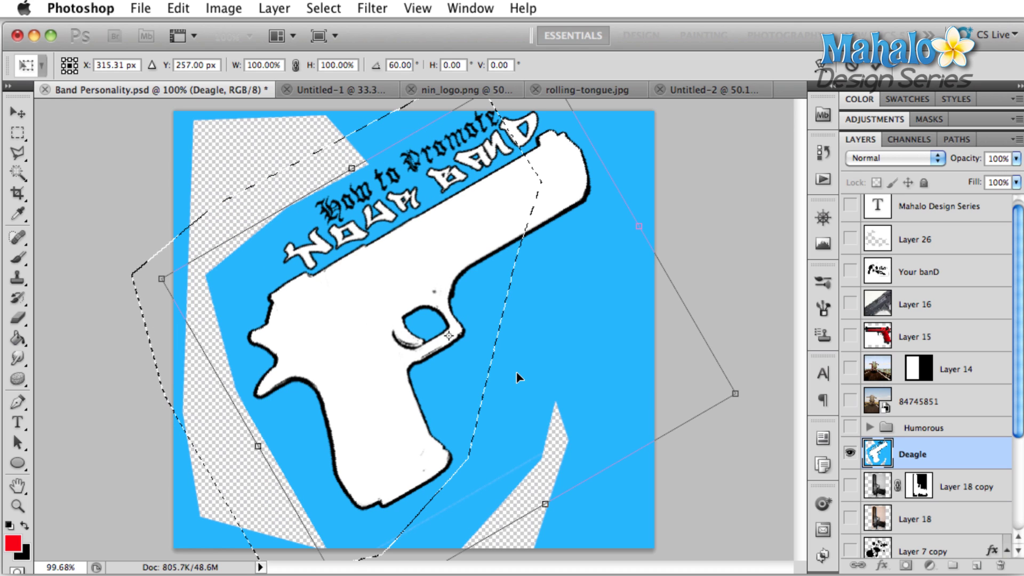
key("Left")
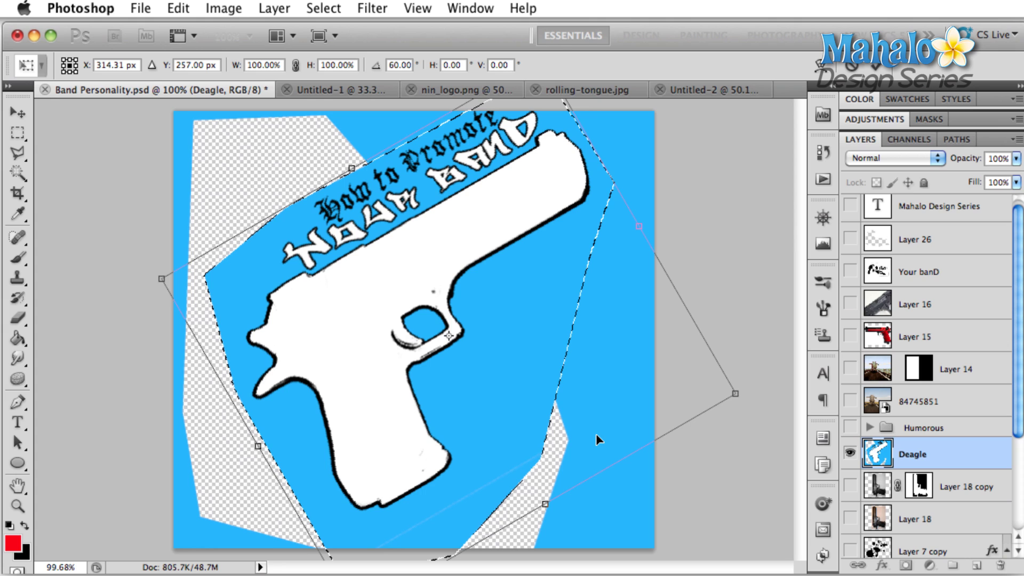
key("Return")
key("ctrl+d")
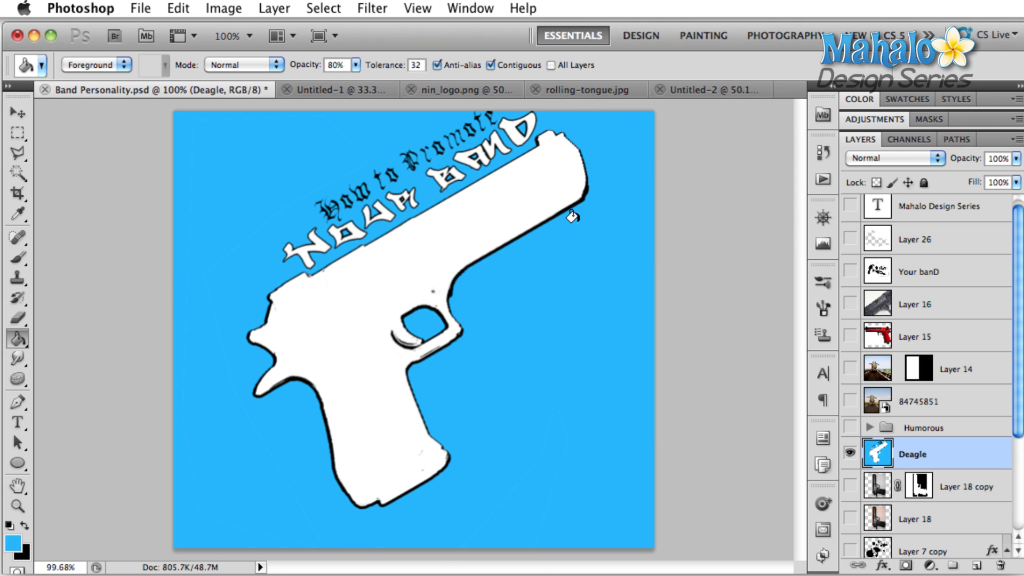
Step: Set the foreground colour to bright red and brush a line down to the grip
left_click(12, 544)
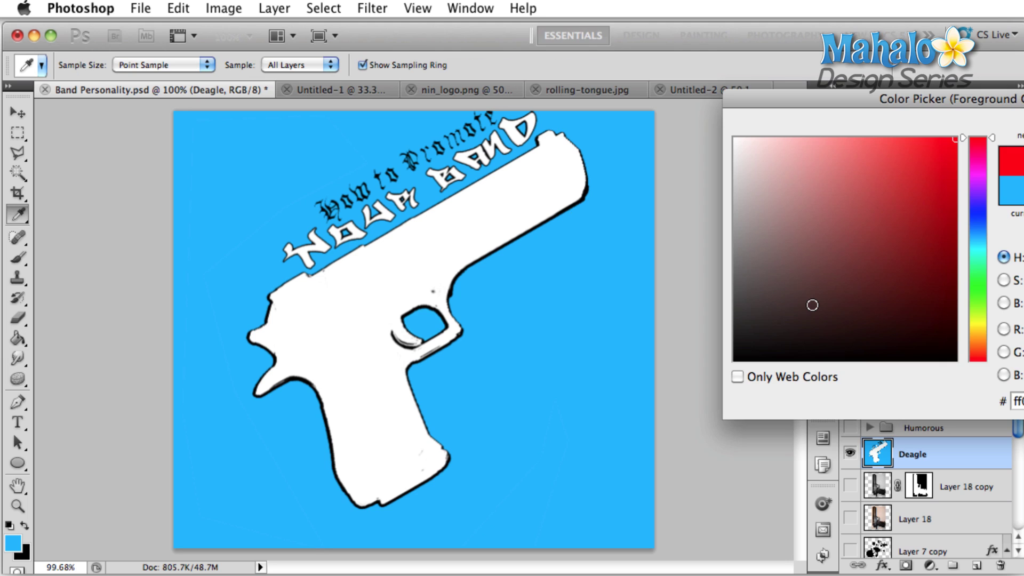
left_click(950, 196)
key("Return")
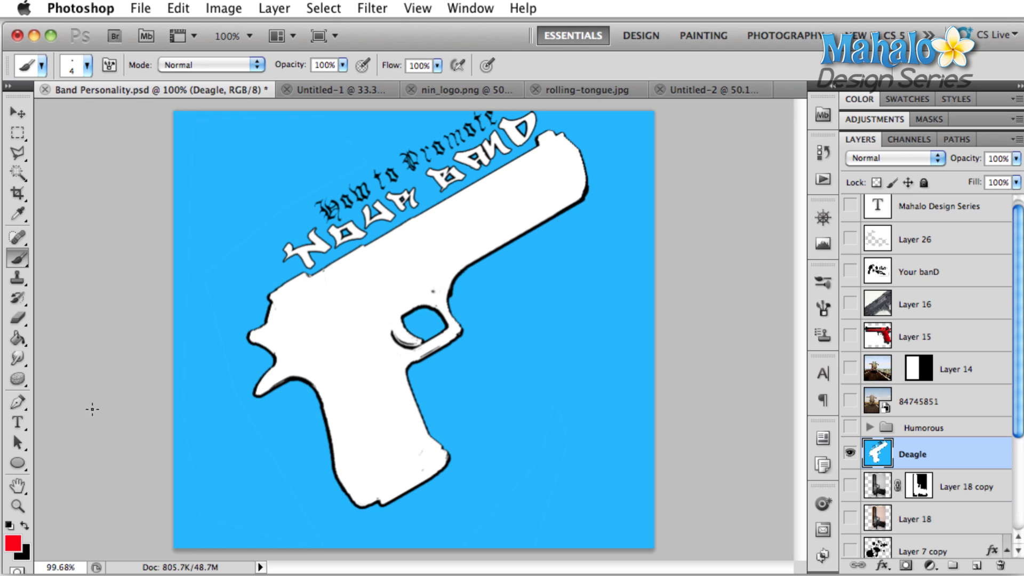
mouse_move(188, 264)
left_mouse_down()
mouse_move(342, 465)
mouse_move(563, 164)
mouse_move(177, 241)
left_mouse_up()
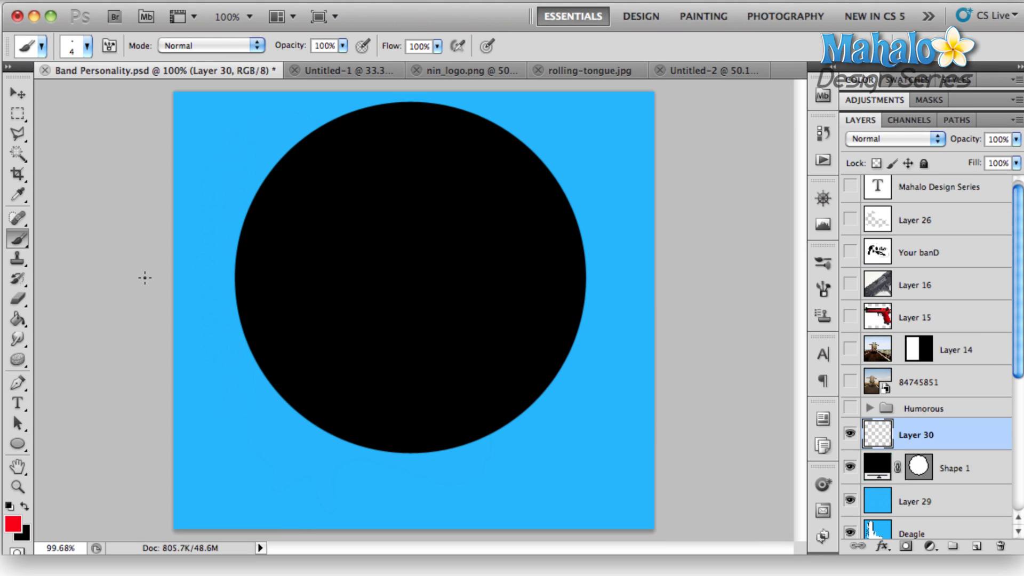
Step: Paint a red stroke from the left edge into the circle, then switch to nin_logo.png
mouse_move(145, 277)
left_mouse_down()
mouse_move(469, 264)
mouse_move(393, 217)
mouse_move(435, 305)
left_mouse_up()
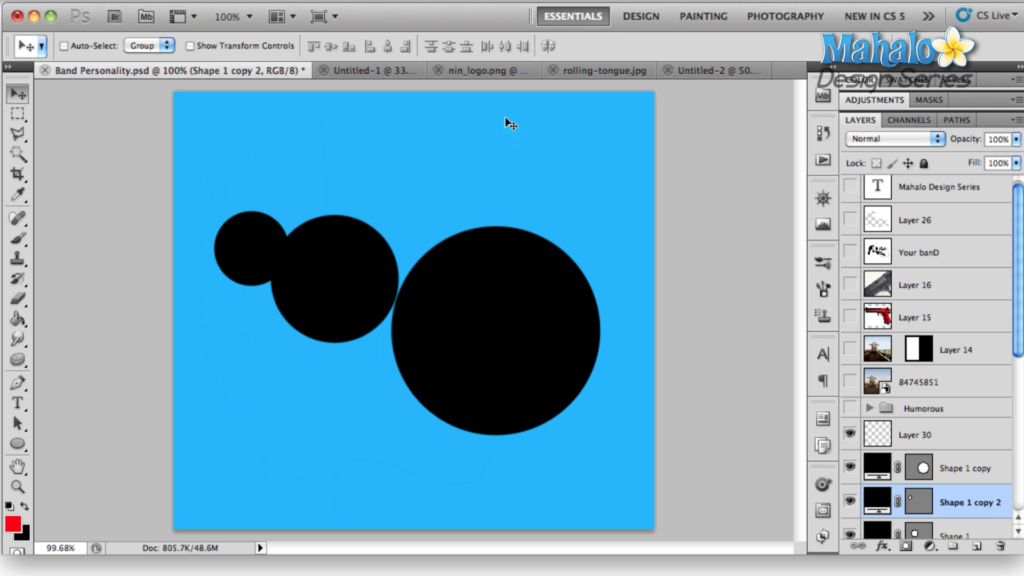
left_click(485, 72)
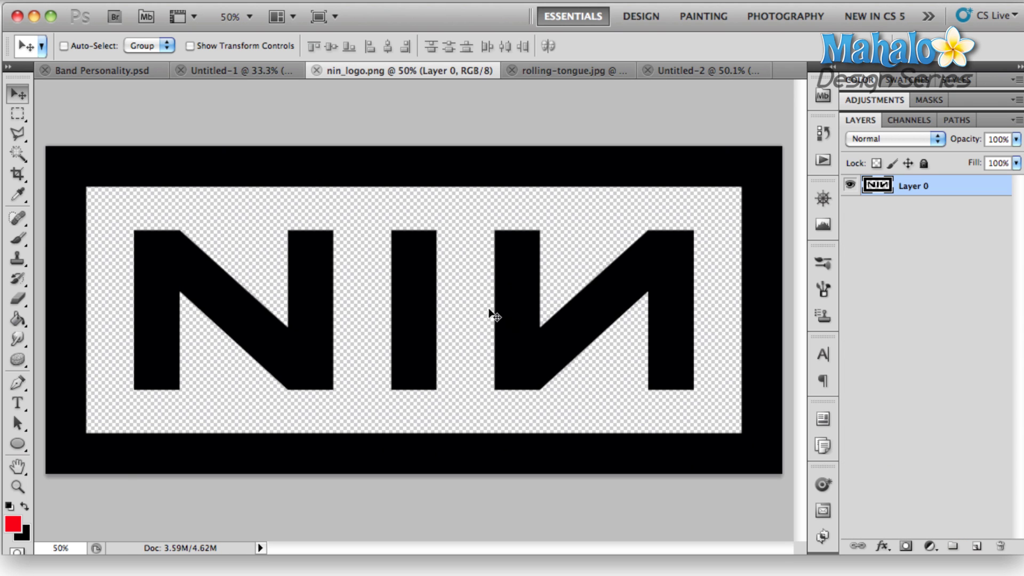
Step: Zoom out and brush a vertical red line down the centre of the NIN logo
scroll(493, 315, "down", 2)
scroll(424, 263, "down", 1)
key("b")
left_click_drag(420, 429, 432, 171)
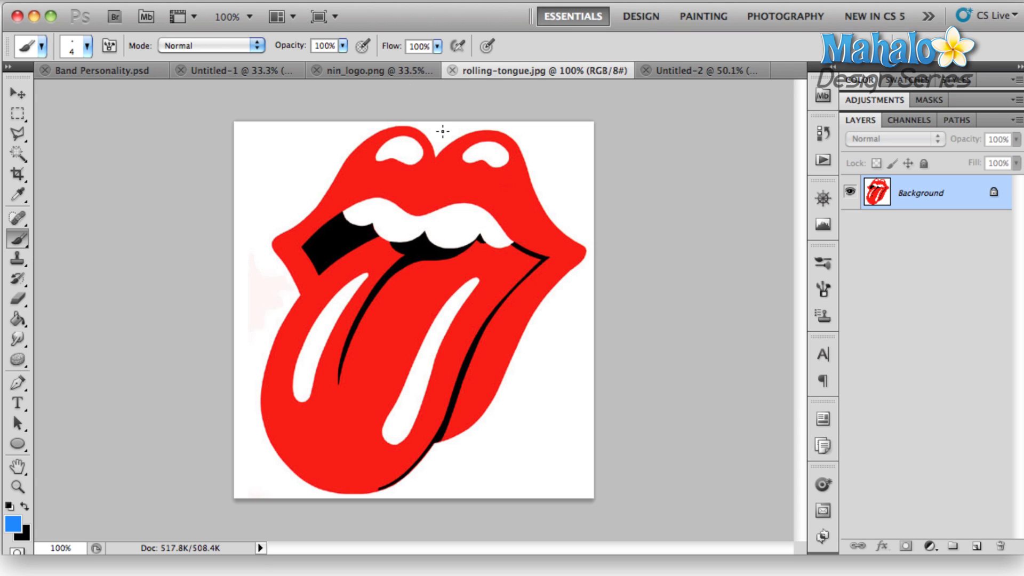
Step: Try diagonal and vertical blue lines on the lips logo, undo both, then switch to Untitled-2
left_click_drag(443, 131, 263, 560)
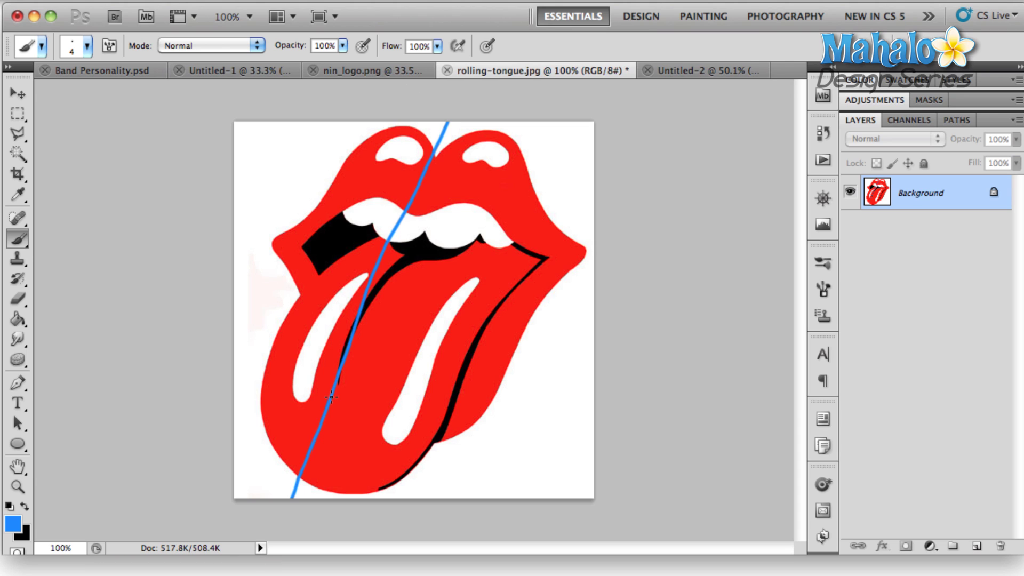
key("super+z")
left_click_drag(437, 122, 437, 497)
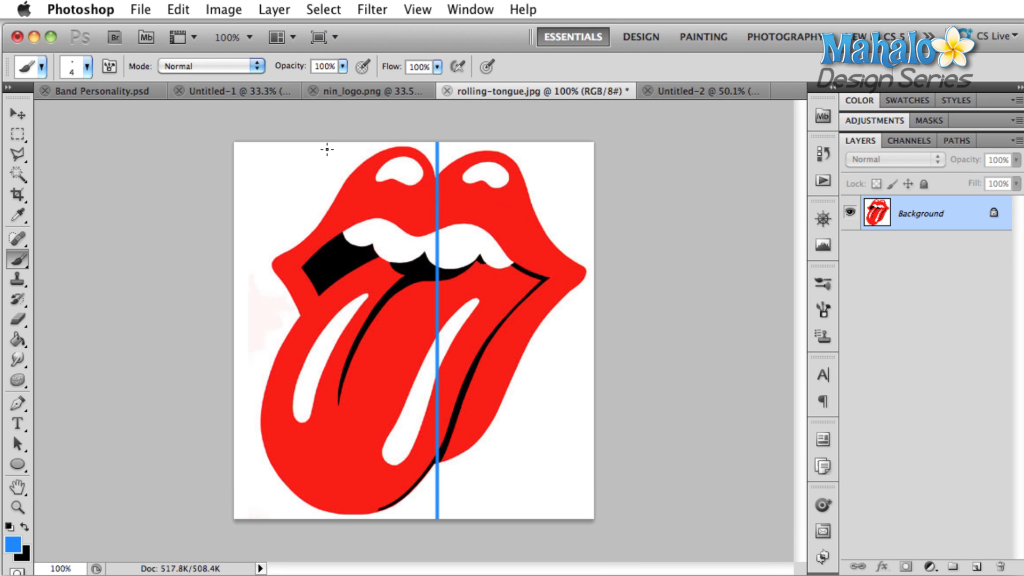
key("super+z")
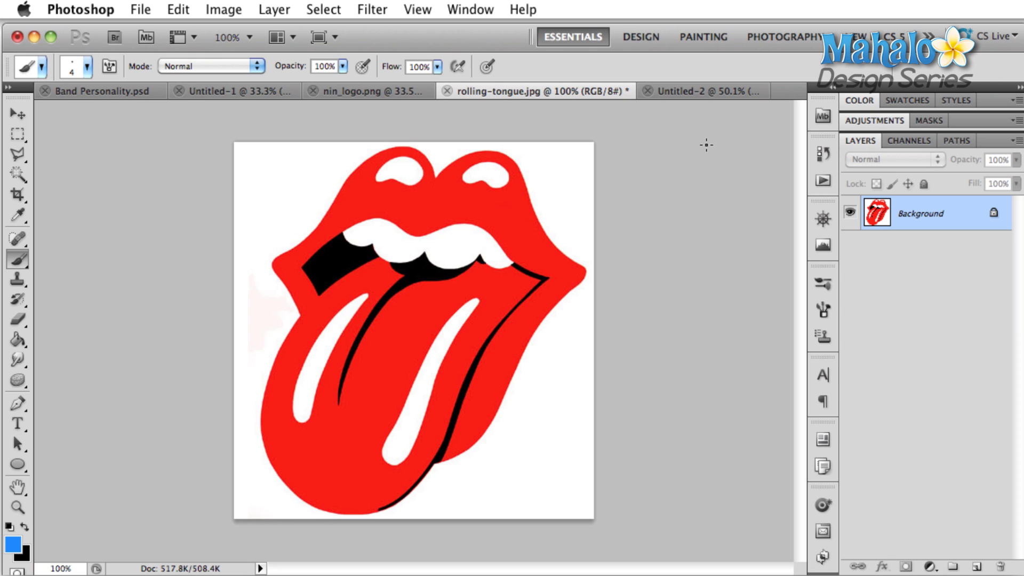
left_click(682, 93)
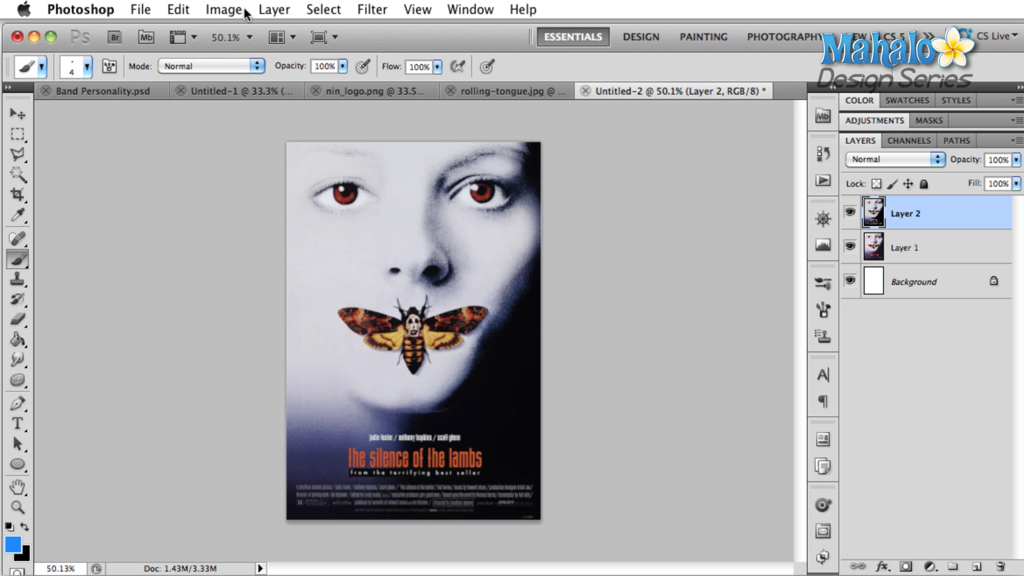
left_click(225, 9)
Step: Apply a 43.5-pixel Gaussian Blur to the poster and draw a blue vertical centre line
mouse_move(362, 12)
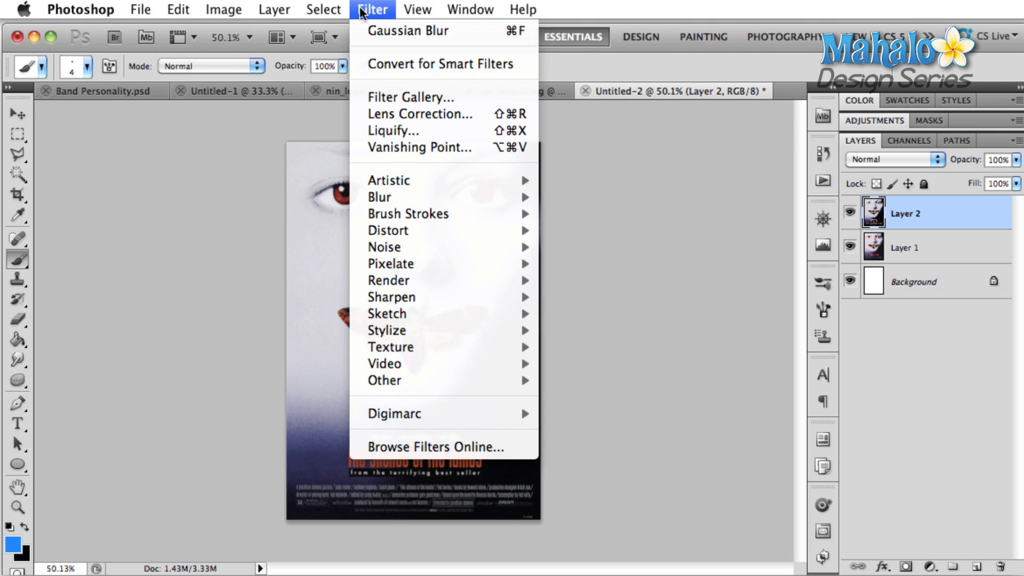
mouse_move(403, 213)
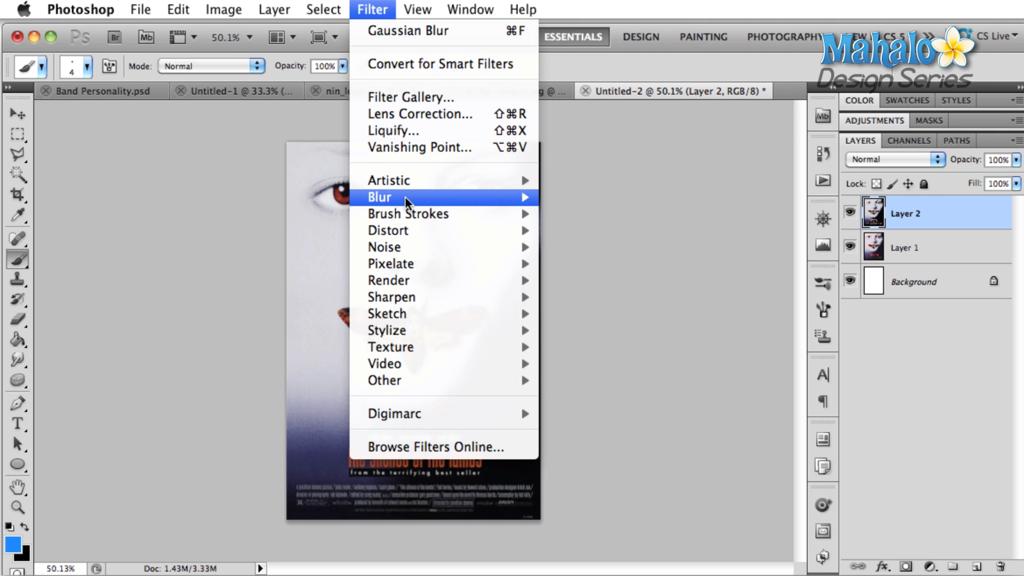
left_click(591, 314)
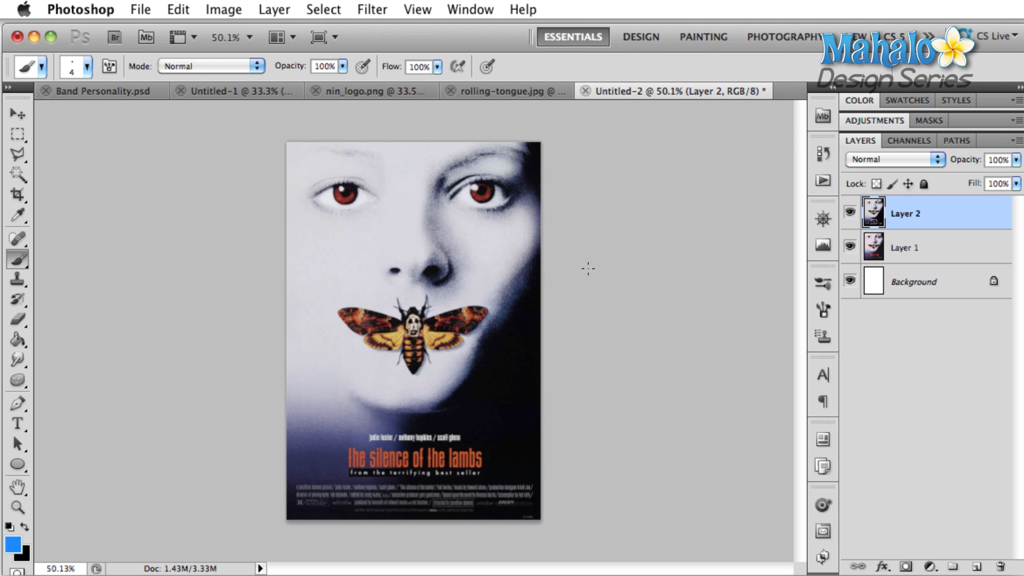
key("space")
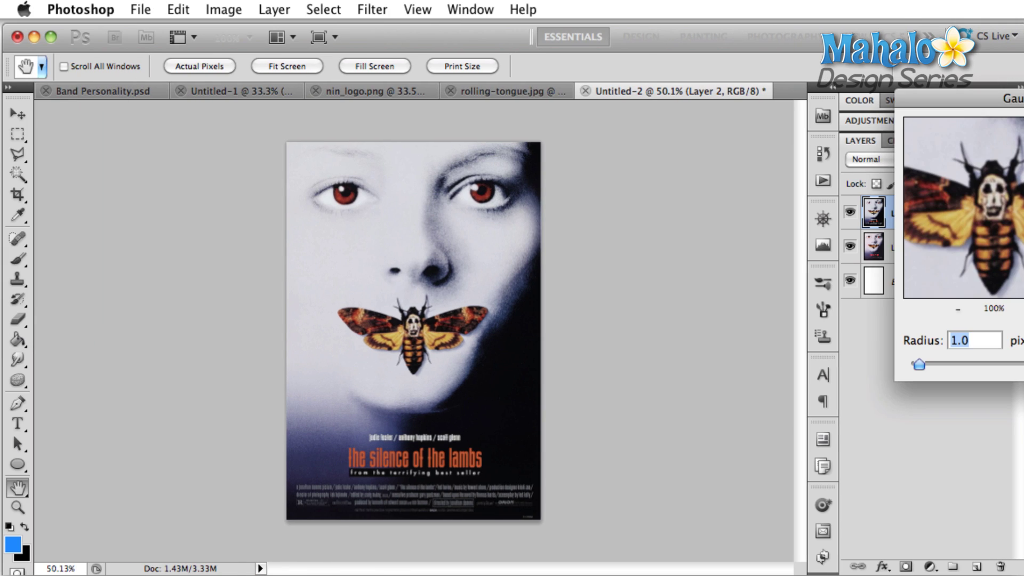
left_click_drag(1003, 98, 738, 121)
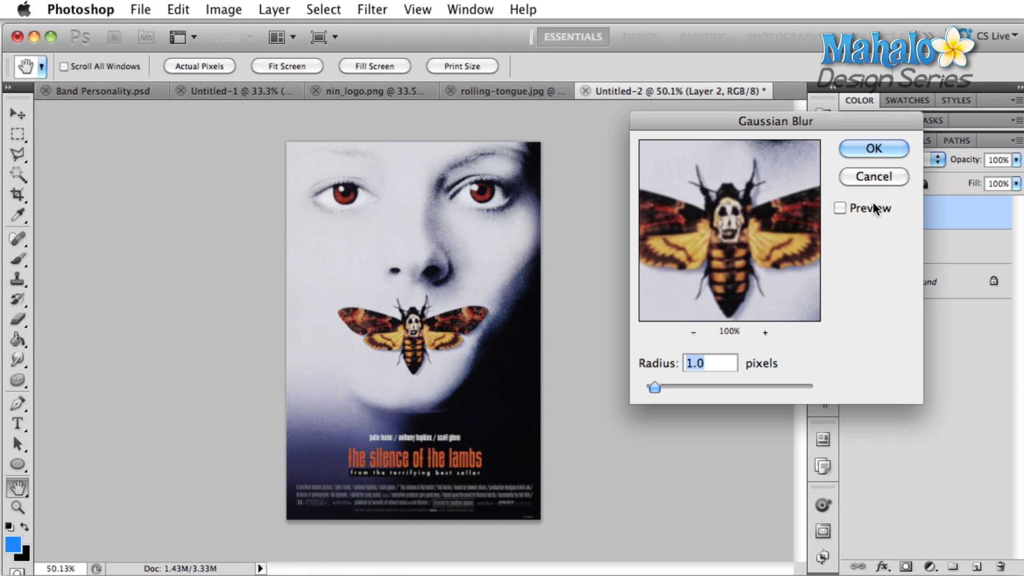
left_click(842, 209)
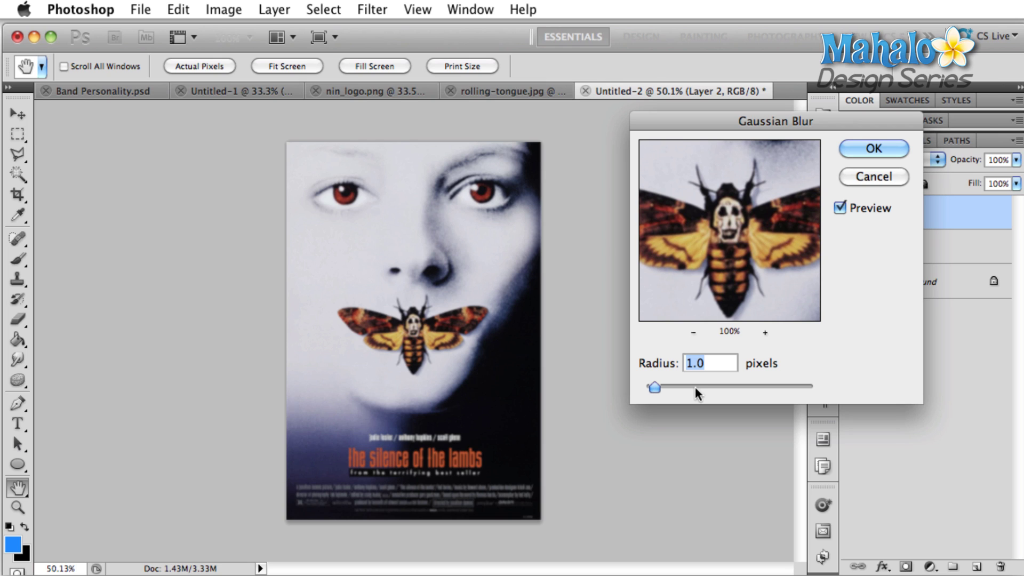
left_click_drag(662, 389, 744, 393)
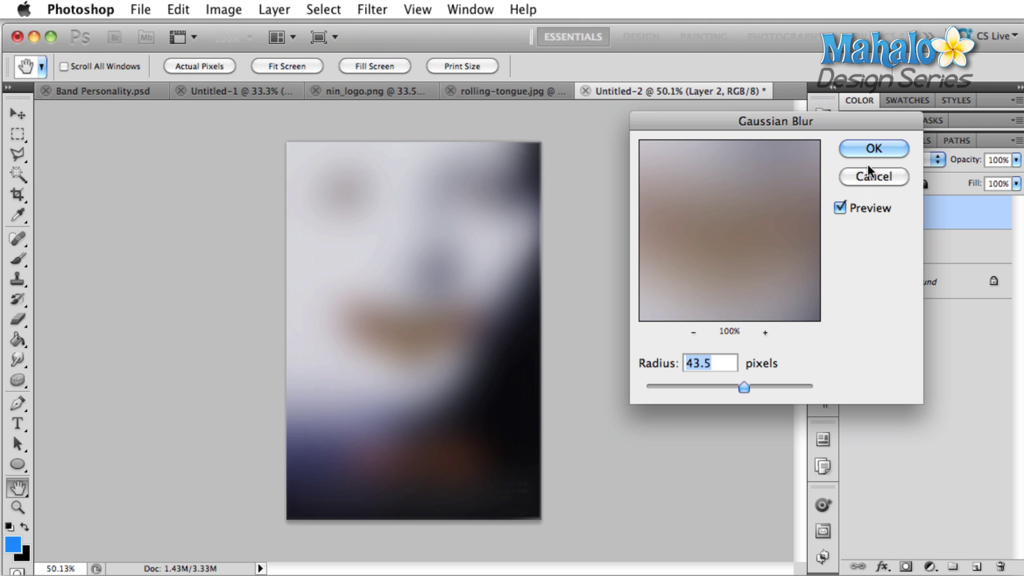
left_click(872, 149)
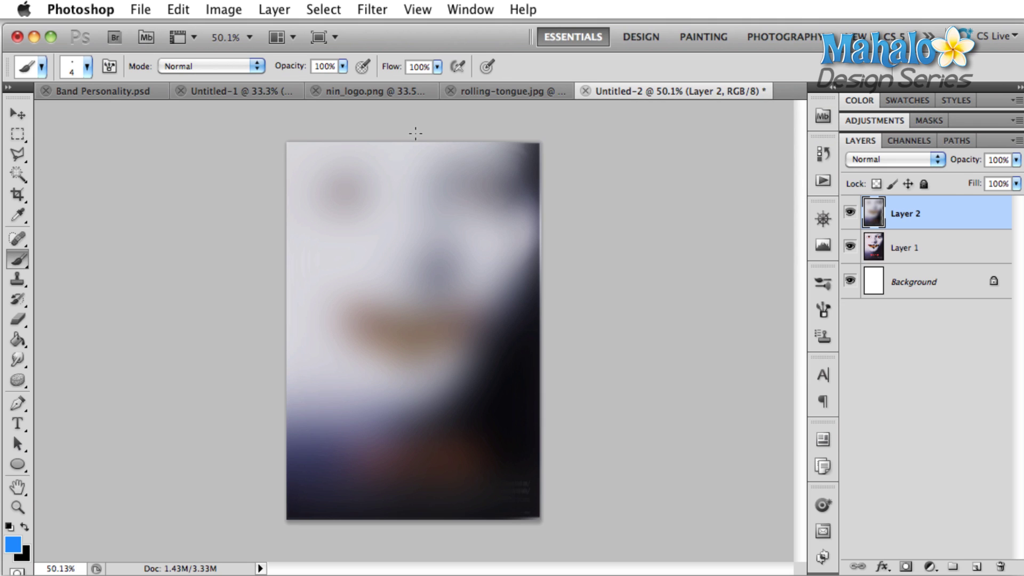
left_click_drag(415, 134, 406, 541)
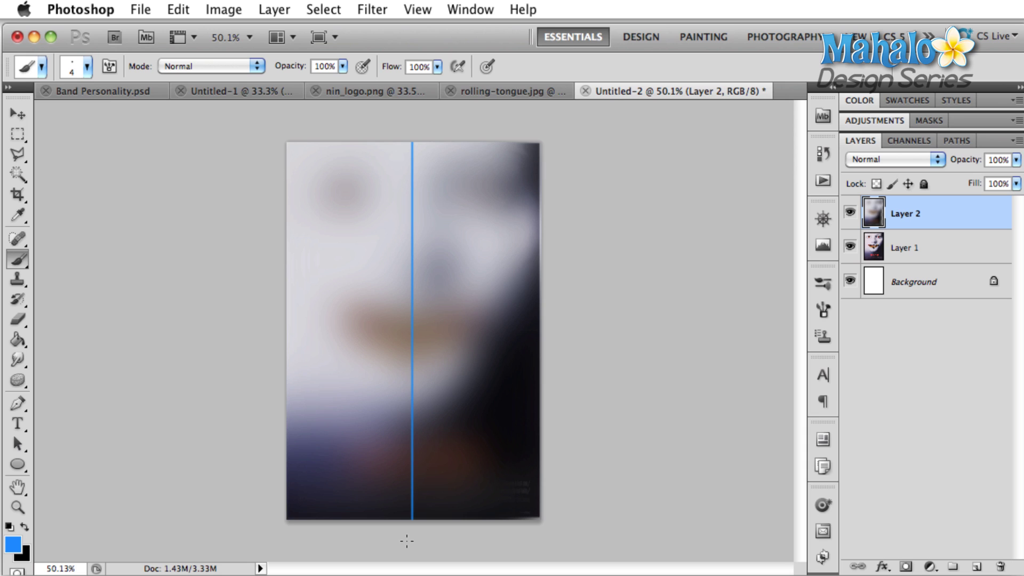
Step: Copy the poster's right half onto a new layer and slide it over the left half
key("m")
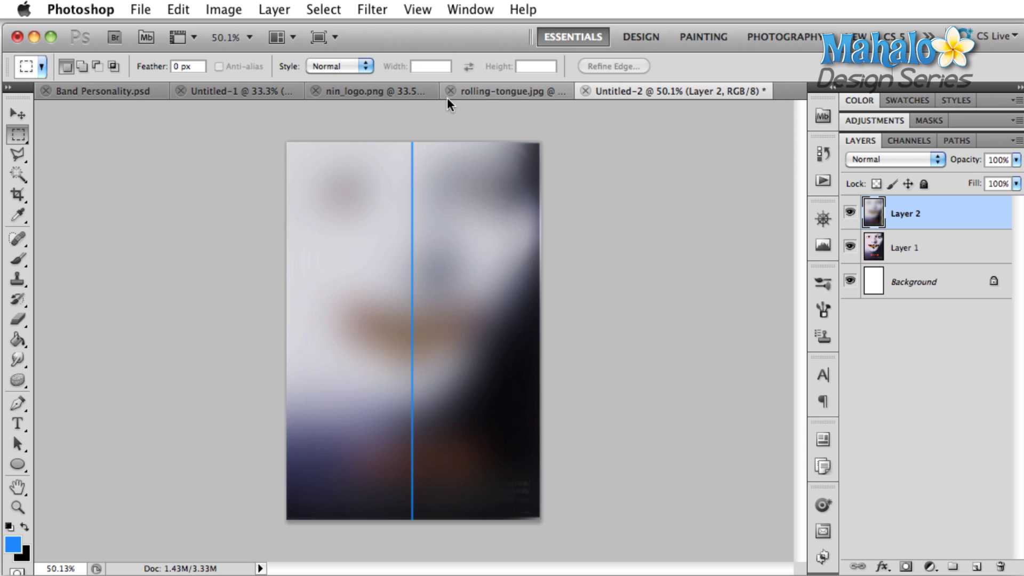
left_click_drag(411, 138, 467, 197)
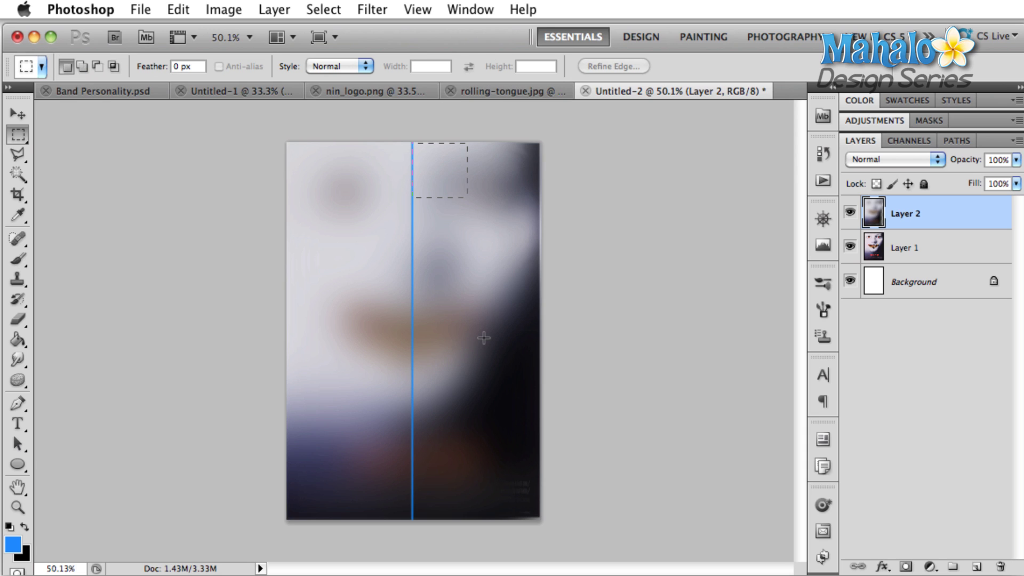
left_click_drag(483, 338, 565, 521)
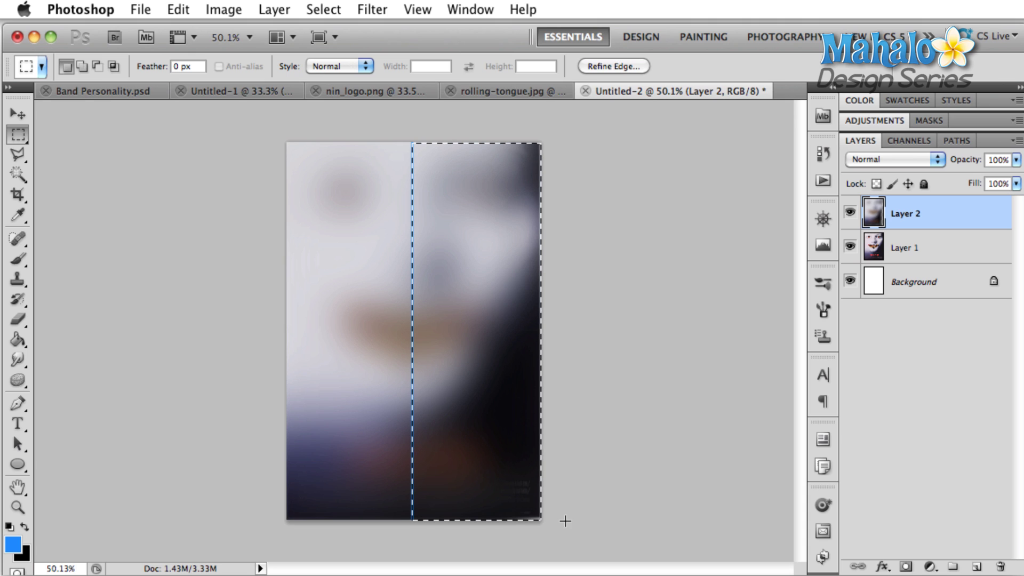
key("super+j")
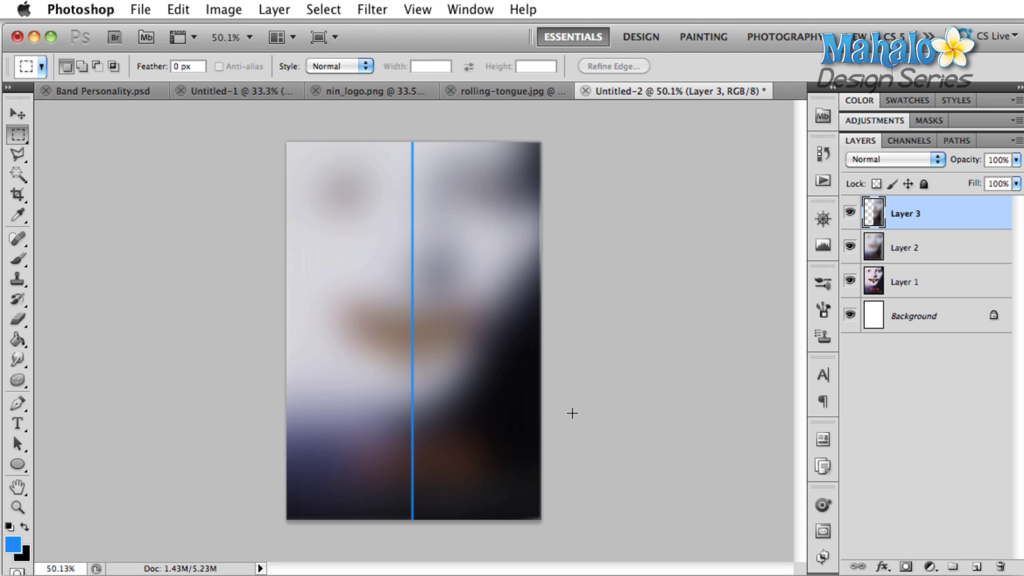
key("v")
left_click_drag(569, 350, 348, 379)
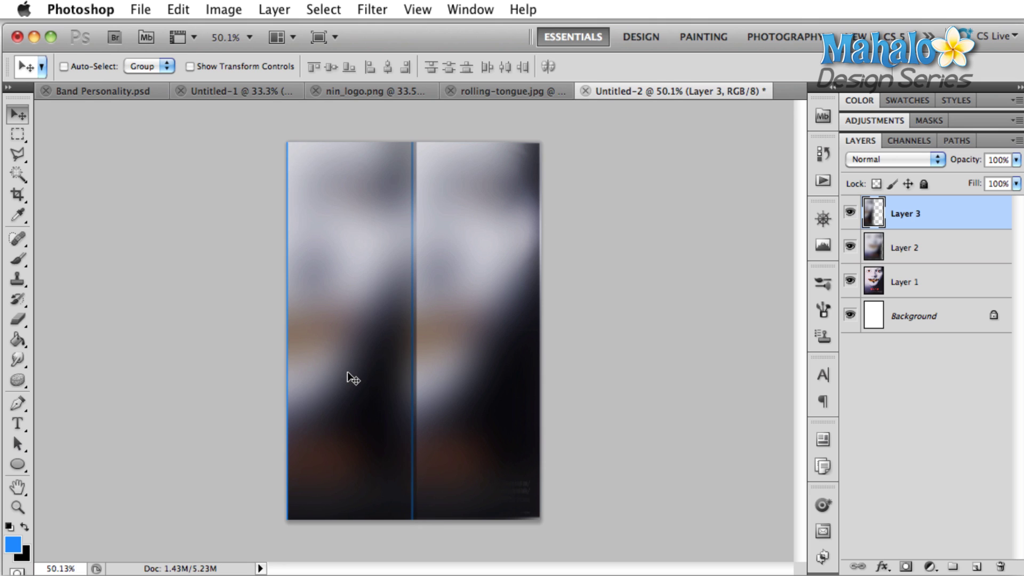
Step: Flip the copied half horizontally with Free Transform
key("super+t")
right_click(347, 383)
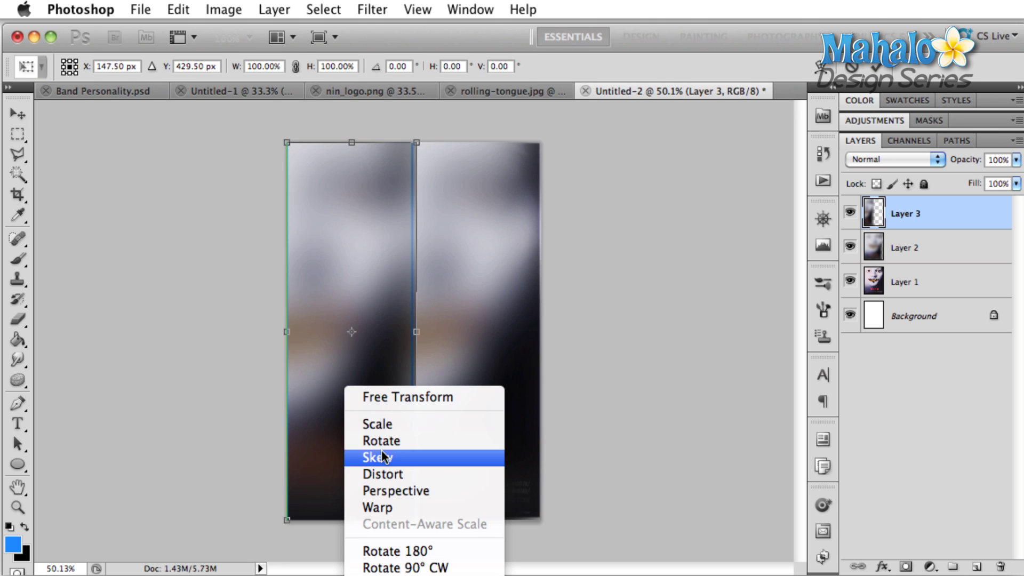
right_click(336, 197)
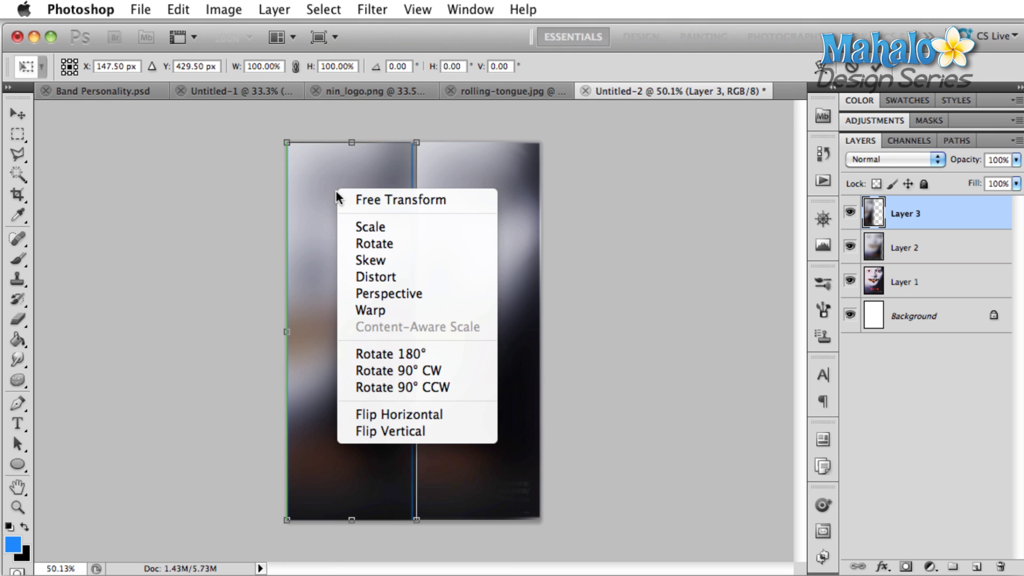
left_click(381, 415)
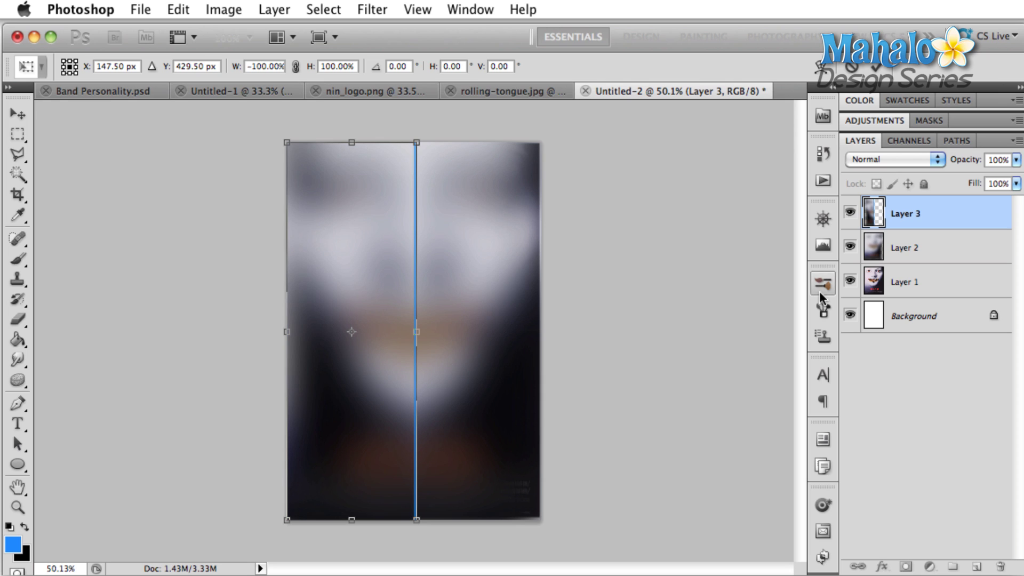
key("Return")
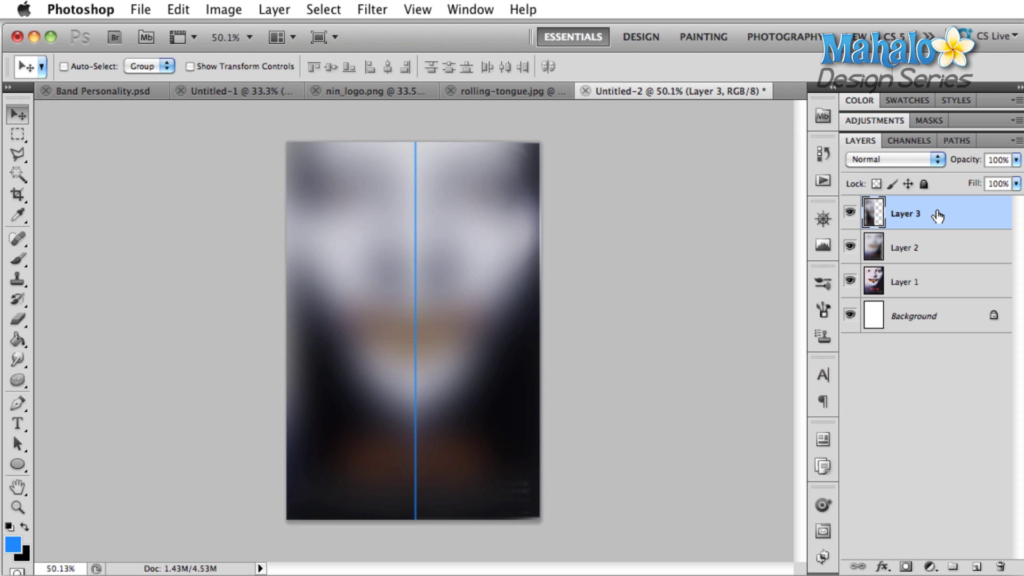
Step: Set the mirrored copy to 50% opacity, toggle it to compare, then delete it and the centre line
key("5")
left_click(852, 212)
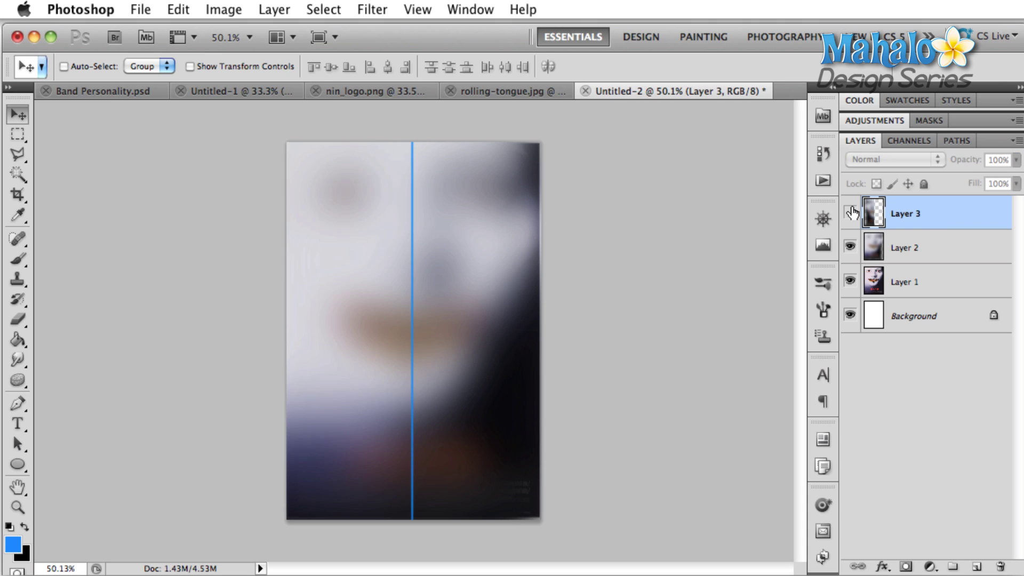
left_click(852, 212)
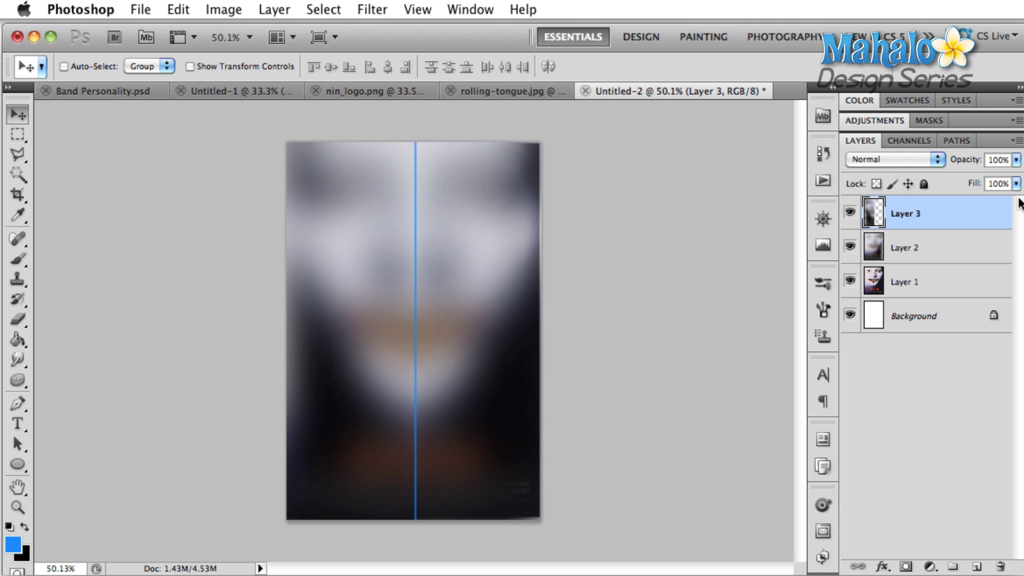
left_click(852, 213)
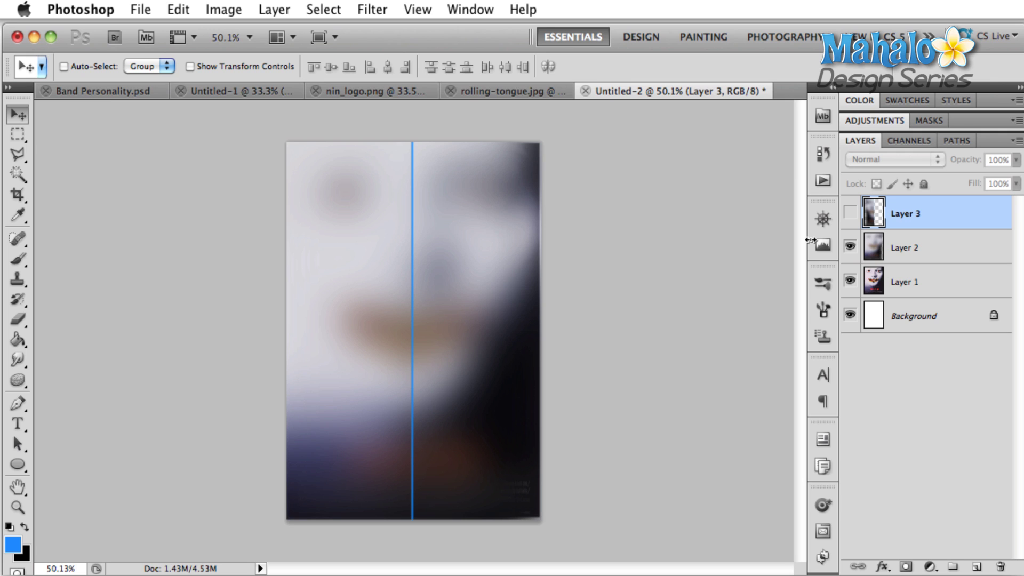
key("ctrl+z")
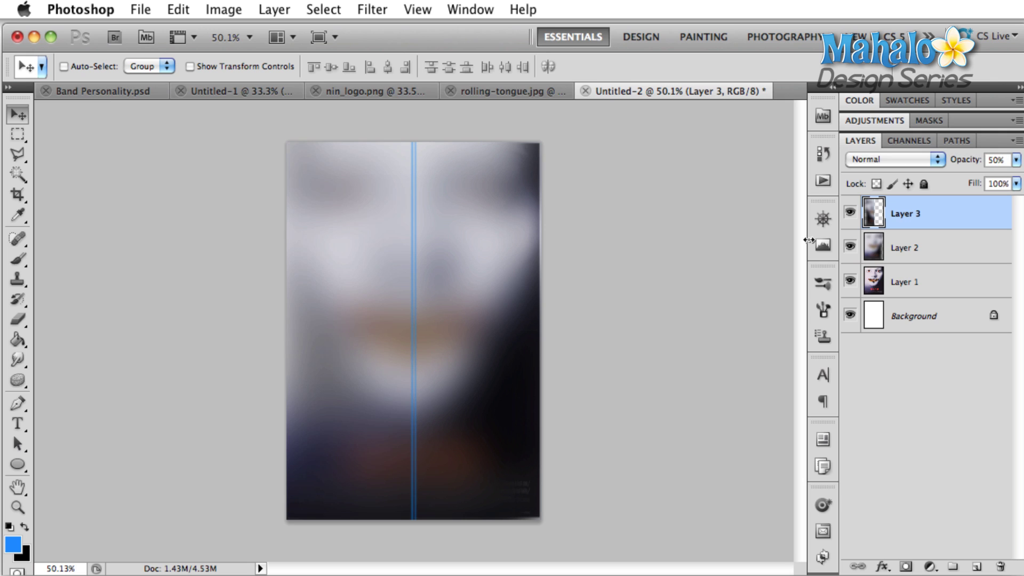
key("ctrl+z")
key("Delete")
key("b")
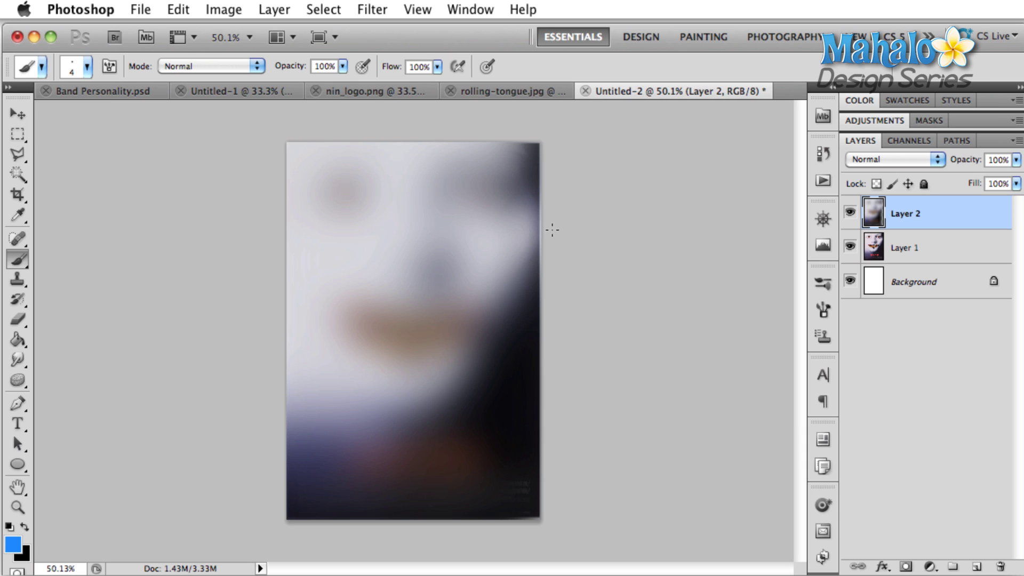
Step: Sketch trial blue diagonal and horizontal lines on the poster, then step backward to remove them and the blur
left_click(331, 525, "shift")
left_click_drag(268, 412, 550, 411)
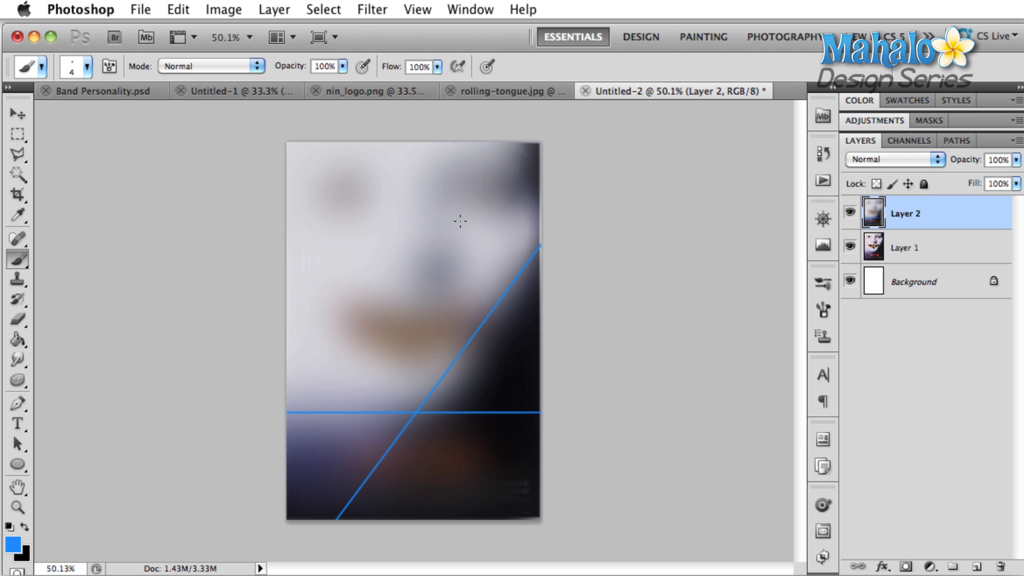
left_click(252, 187, "shift")
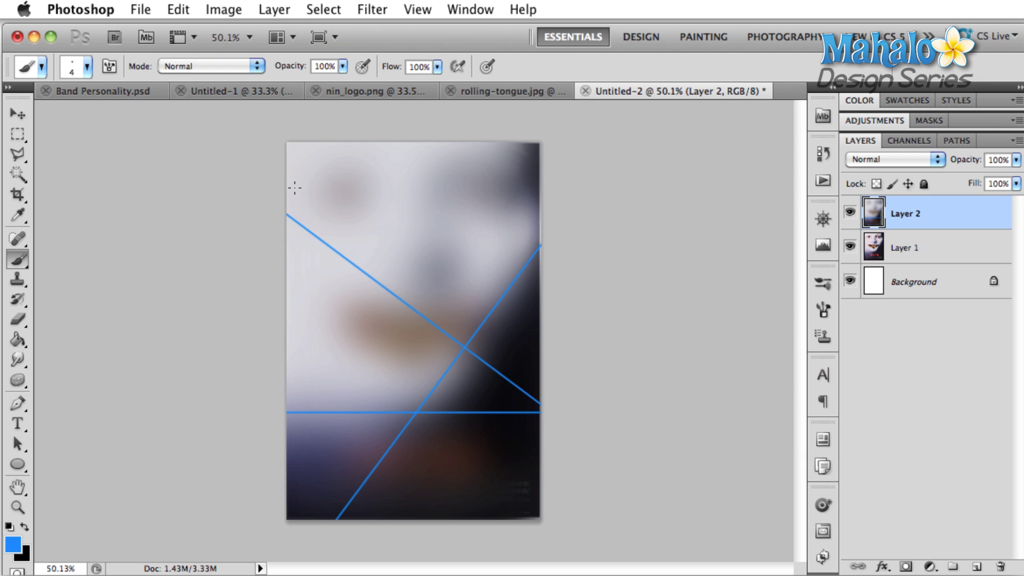
key("super+z")
left_click_drag(235, 187, 630, 185)
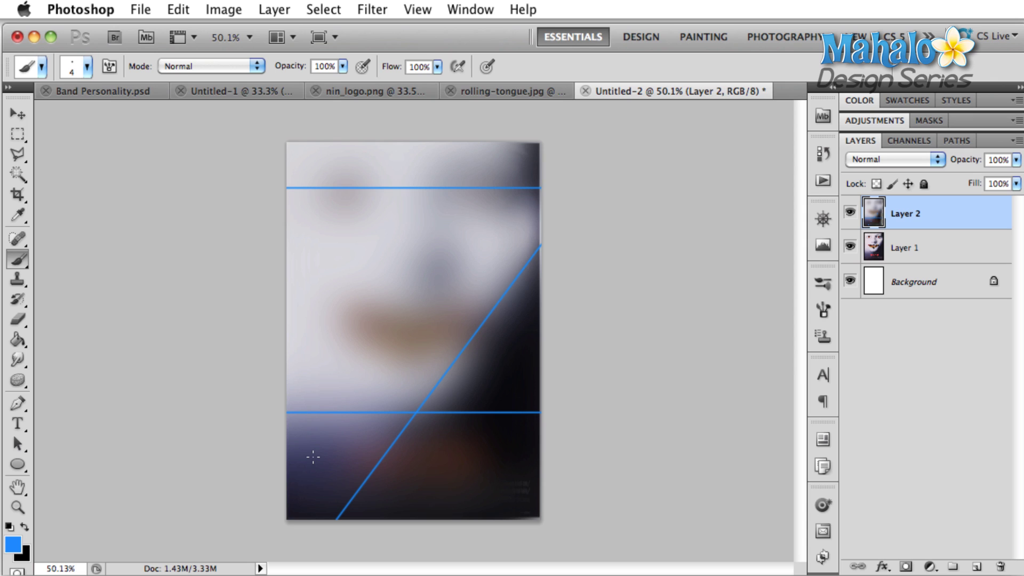
left_click_drag(256, 453, 611, 455)
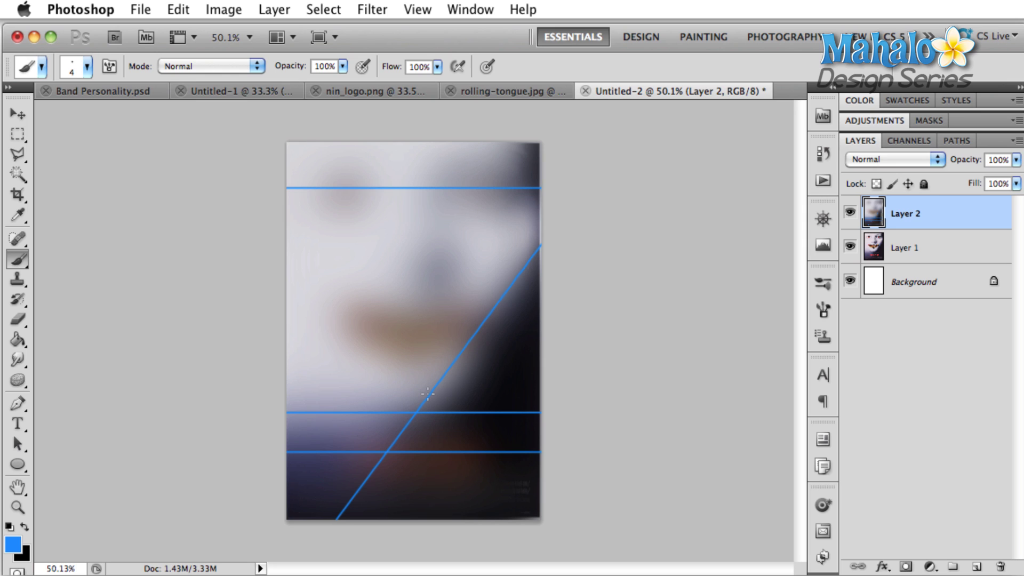
key("super+alt+z")
key("super+alt+z")
key("super+alt+z")
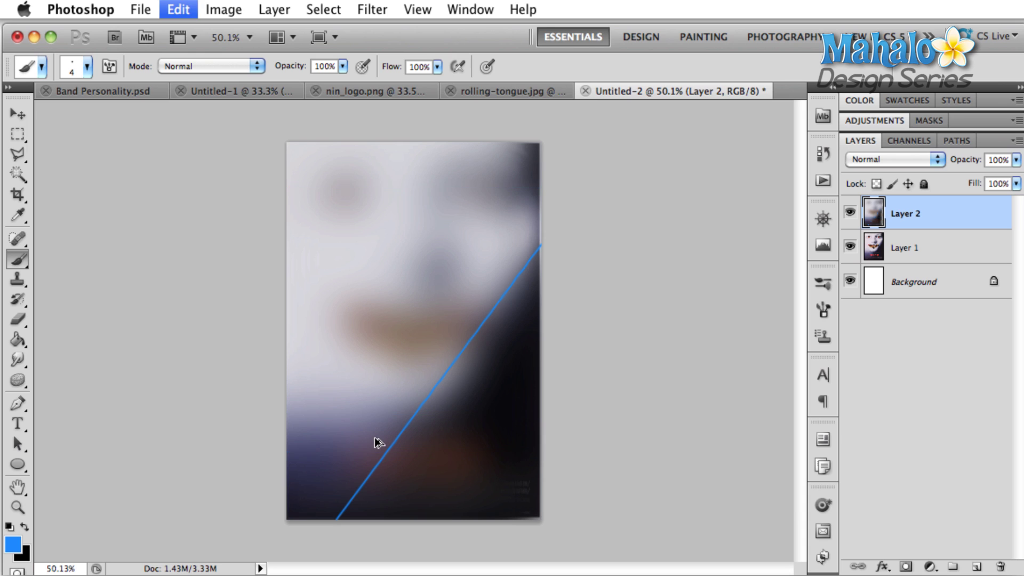
key("super+alt+z")
key("super+alt+z")
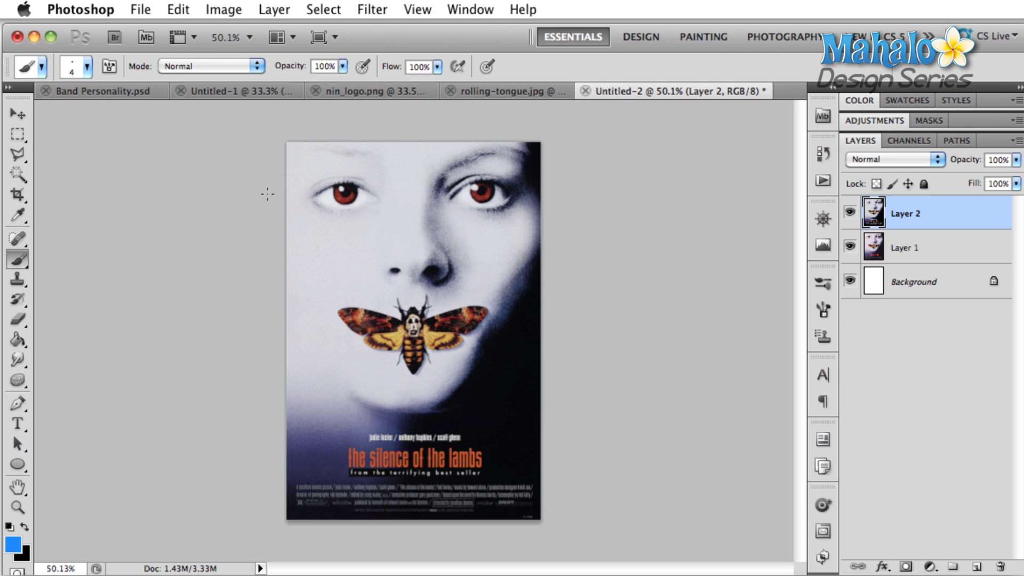
Step: Draw a blue custom-shape arrow across the poster's eyes
key("u")
left_click_drag(221, 179, 486, 193)
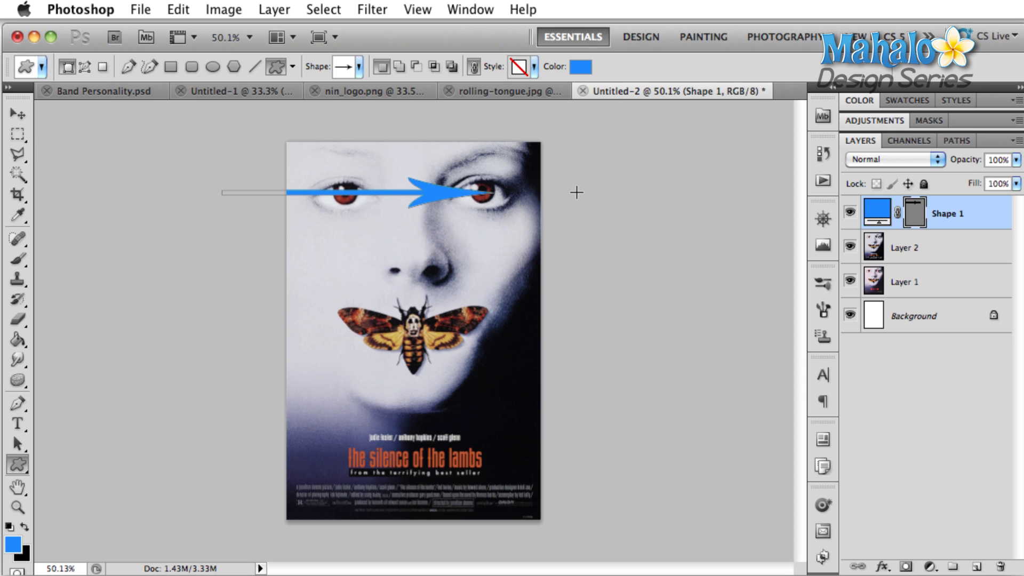
left_click_drag(576, 193, 471, 344)
Step: Duplicate the arrow down to the moth and rotate it to point down-left
key("v")
left_click_drag(453, 192, 453, 364, "alt")
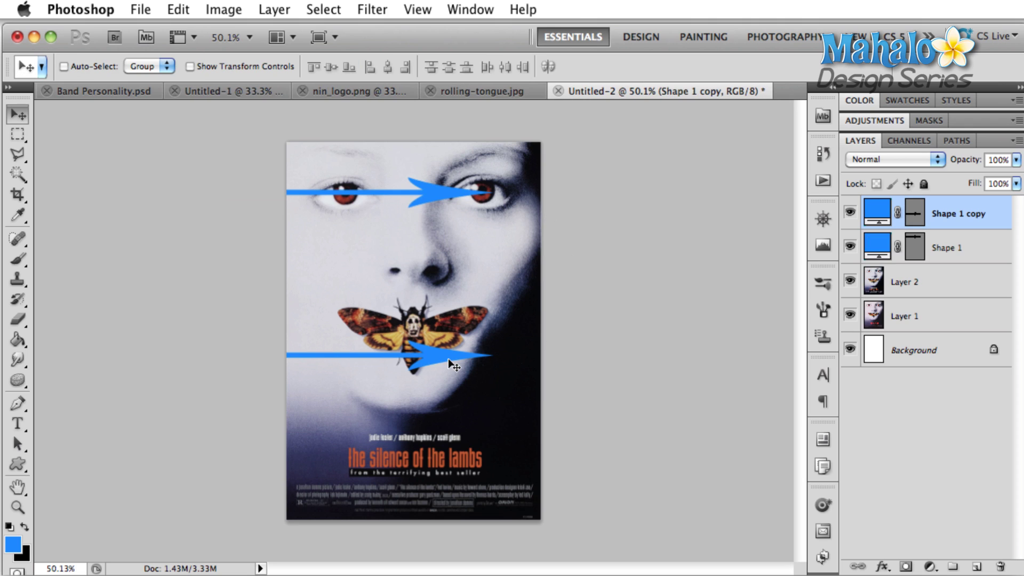
key("ctrl+t")
left_click_drag(261, 312, 555, 273)
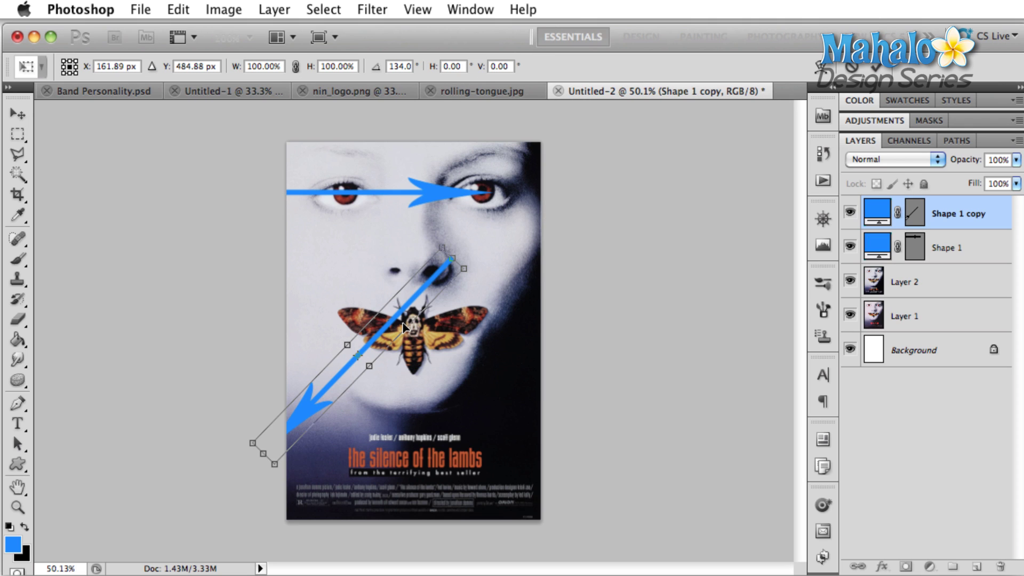
left_click_drag(404, 327, 515, 288)
key("Return")
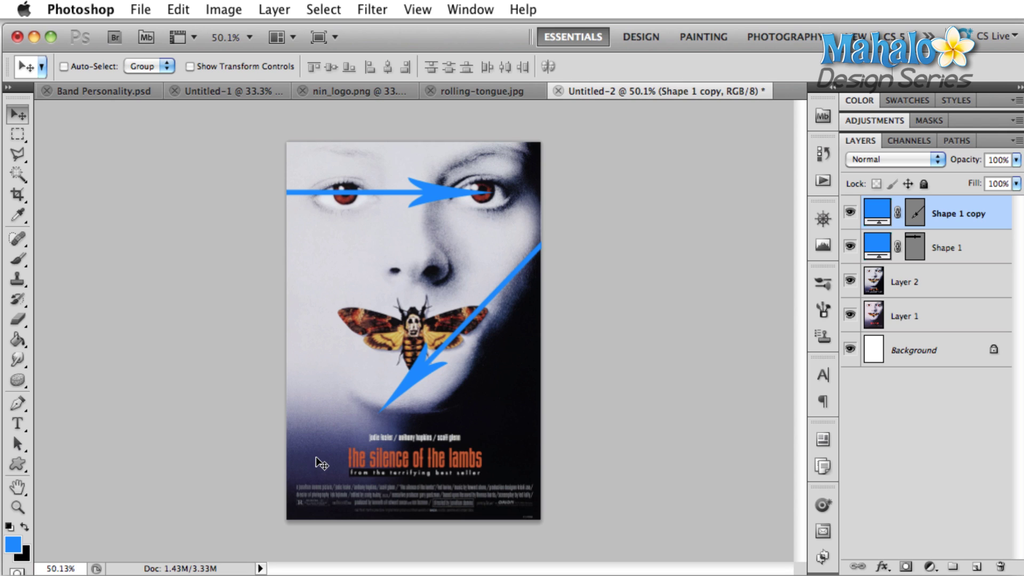
Step: Select the Shape 1 arrow layer and place a copy of it across the title
right_click(377, 193)
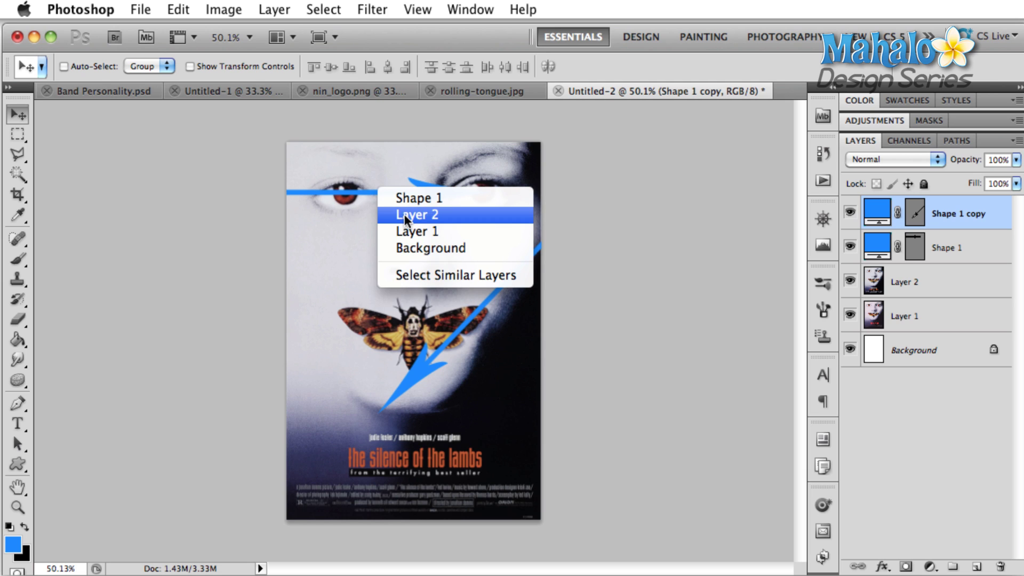
left_click(401, 199)
left_click_drag(356, 194, 450, 467)
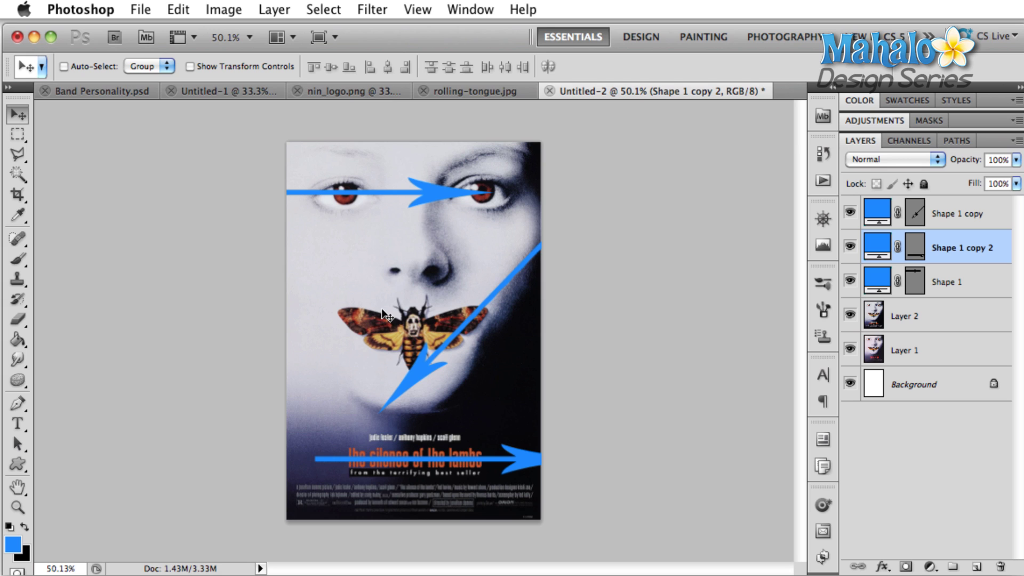
Step: In rolling-tongue.jpg, draw a blue custom-shape arrow across the upper lip
key("ctrl+shift+Tab")
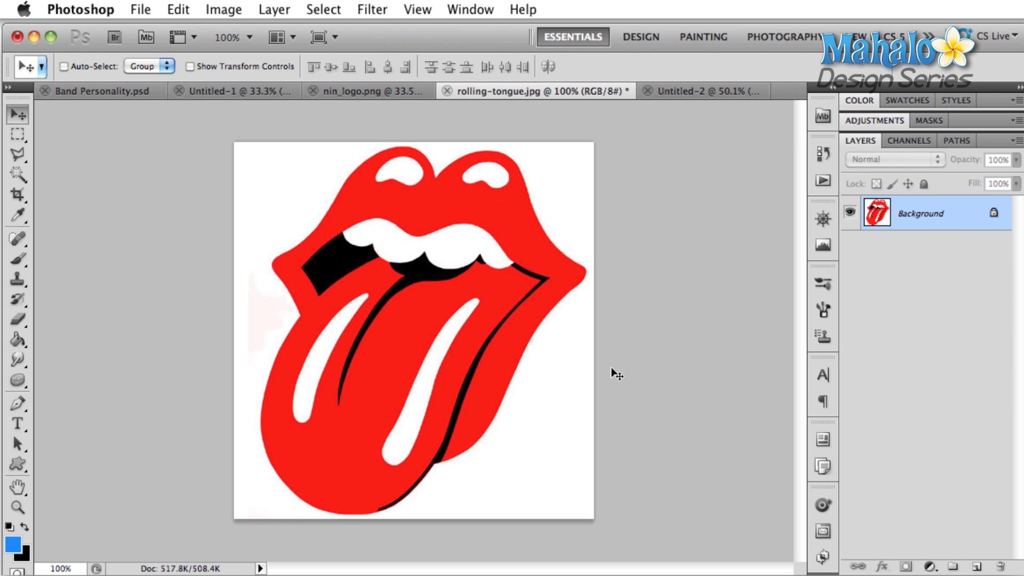
key("u")
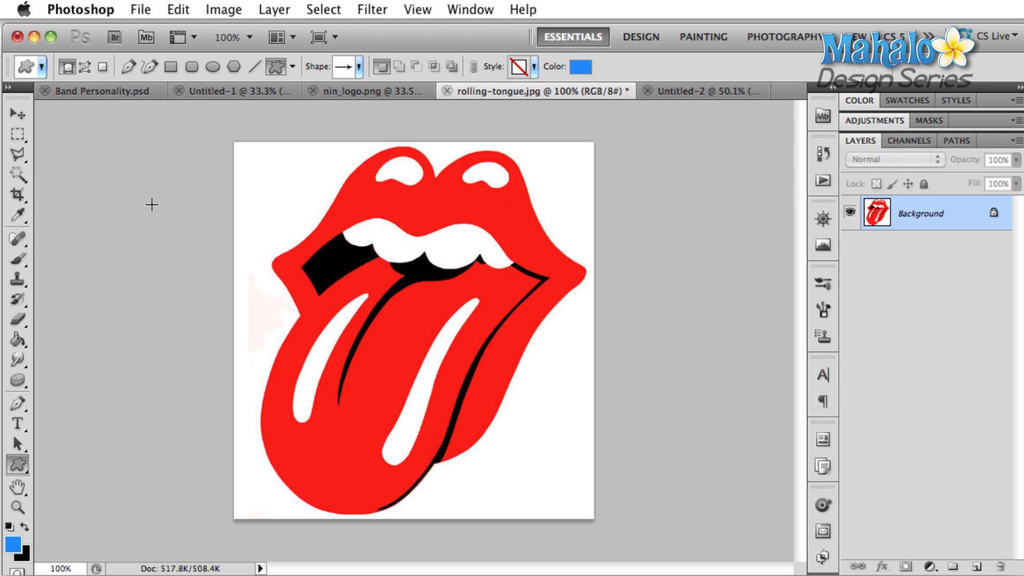
left_click_drag(151, 204, 541, 236)
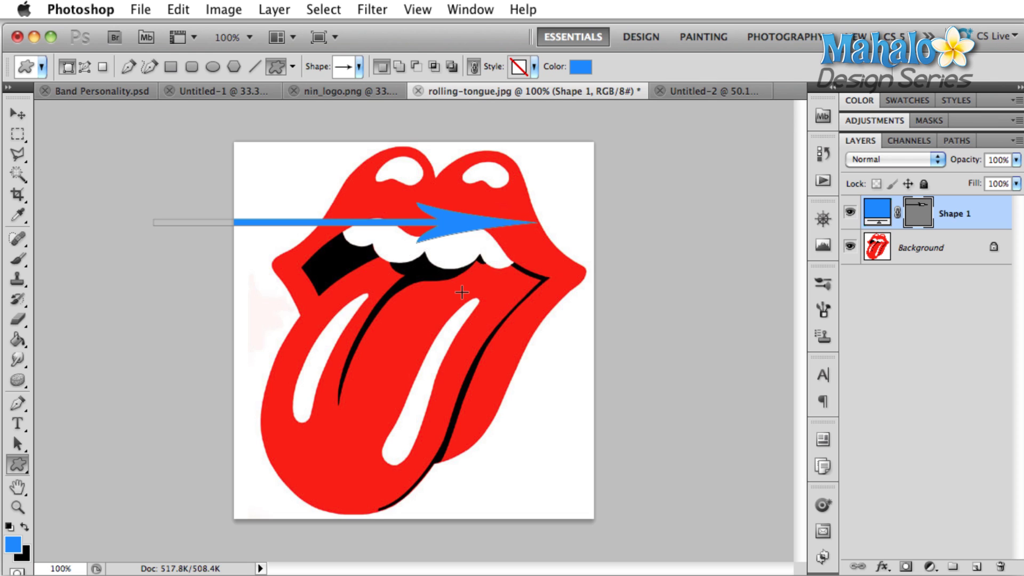
Step: Duplicate the arrow onto the tongue and rotate it to point diagonally down-left
key("v")
left_click_drag(462, 224, 462, 345)
key("super+t")
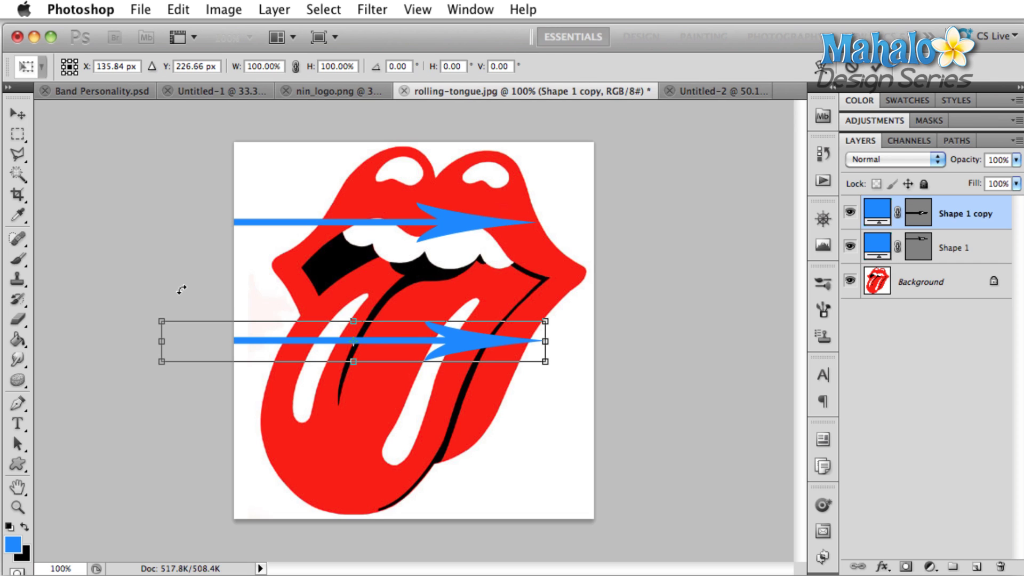
key("Return")
left_click_drag(182, 290, 462, 294)
Step: Make the Background image layer active and bring up the Filter menu
key("alt+bracketleft")
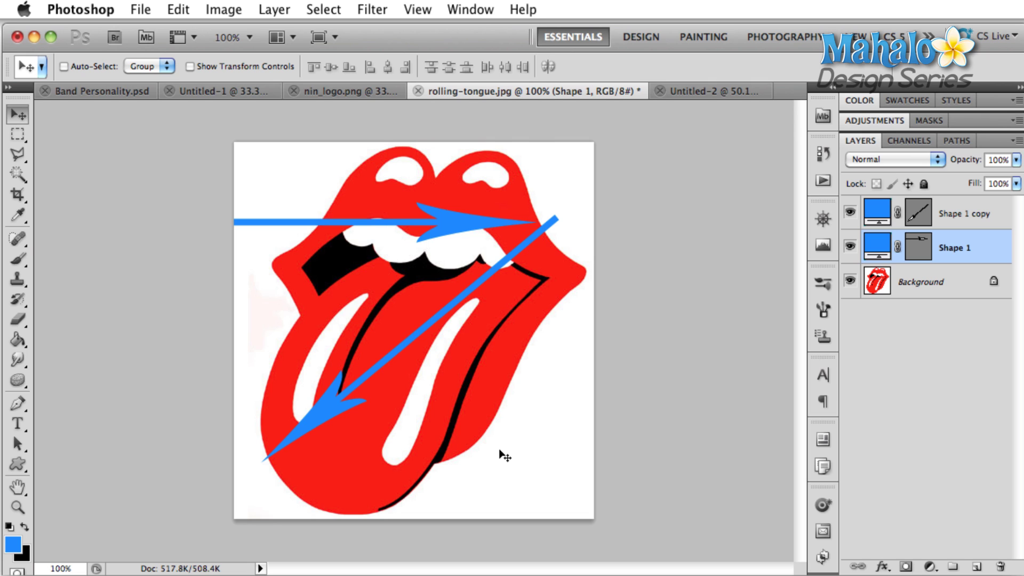
key("alt+bracketleft")
left_click(372, 9)
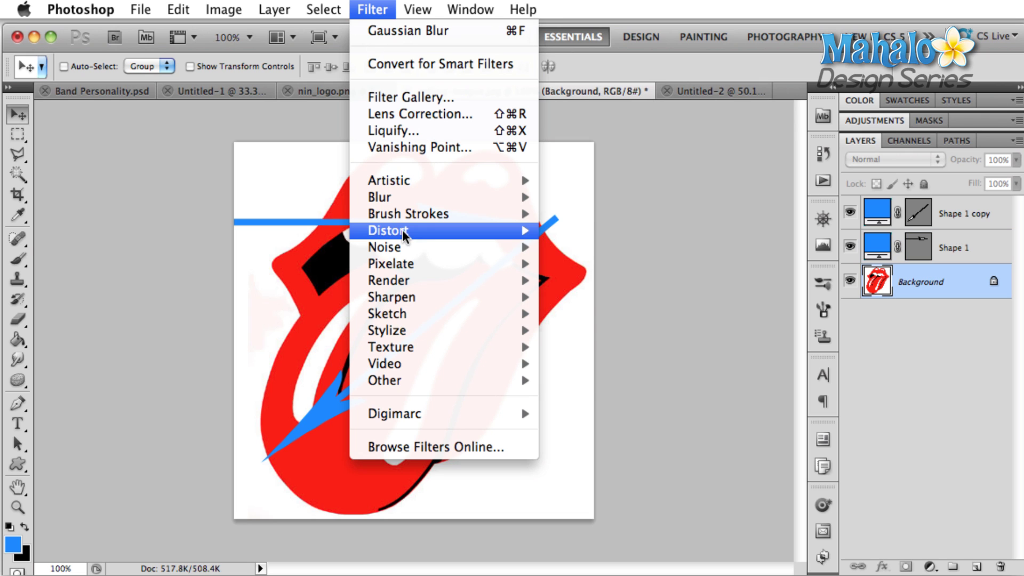
mouse_move(404, 204)
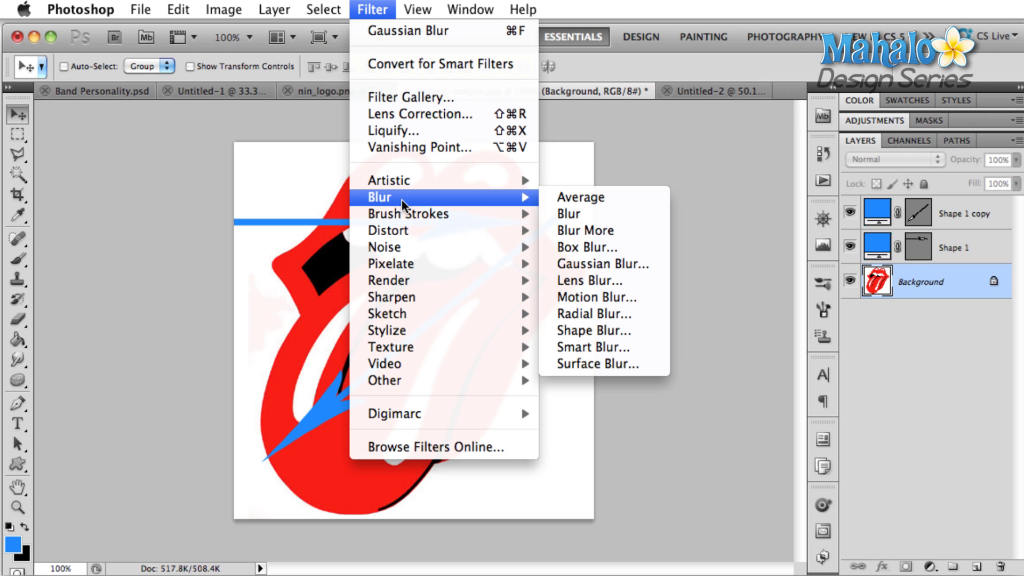
left_click(588, 270)
left_click_drag(691, 385, 699, 389)
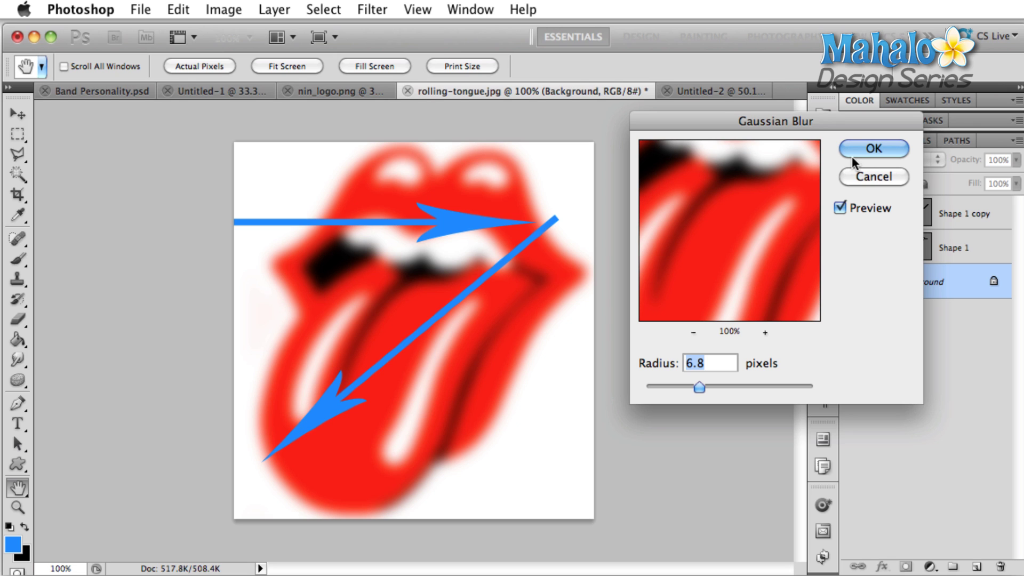
Step: Cancel the blur and copy the Shape 1 arrow down along the tongue's bottom
key("Escape")
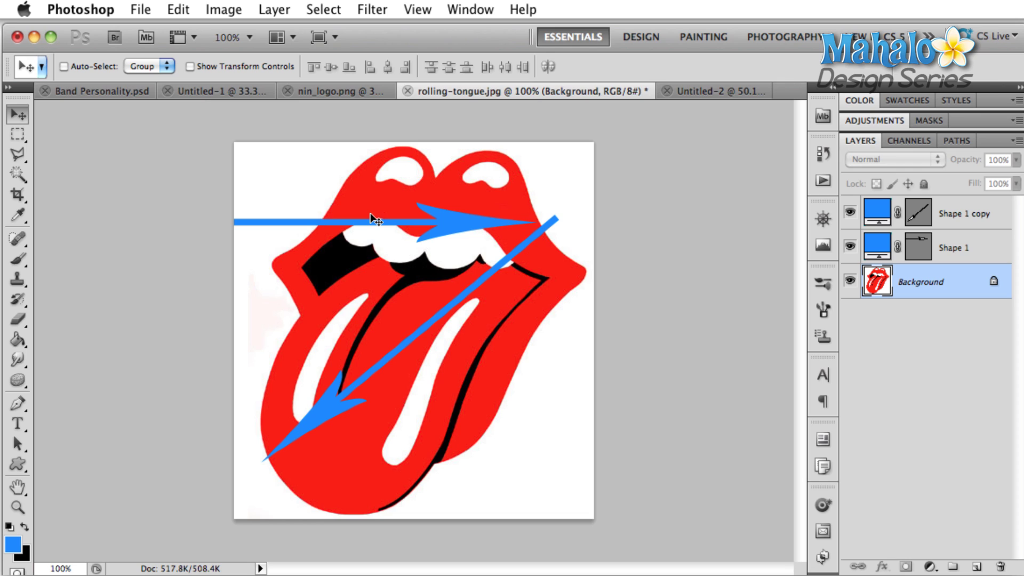
left_click(943, 247)
left_click_drag(466, 235, 546, 471)
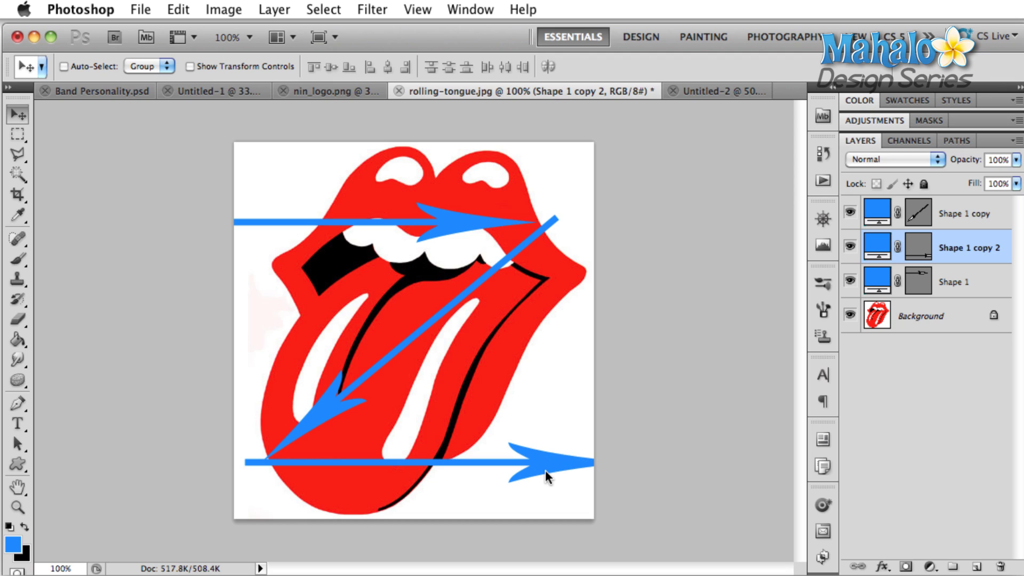